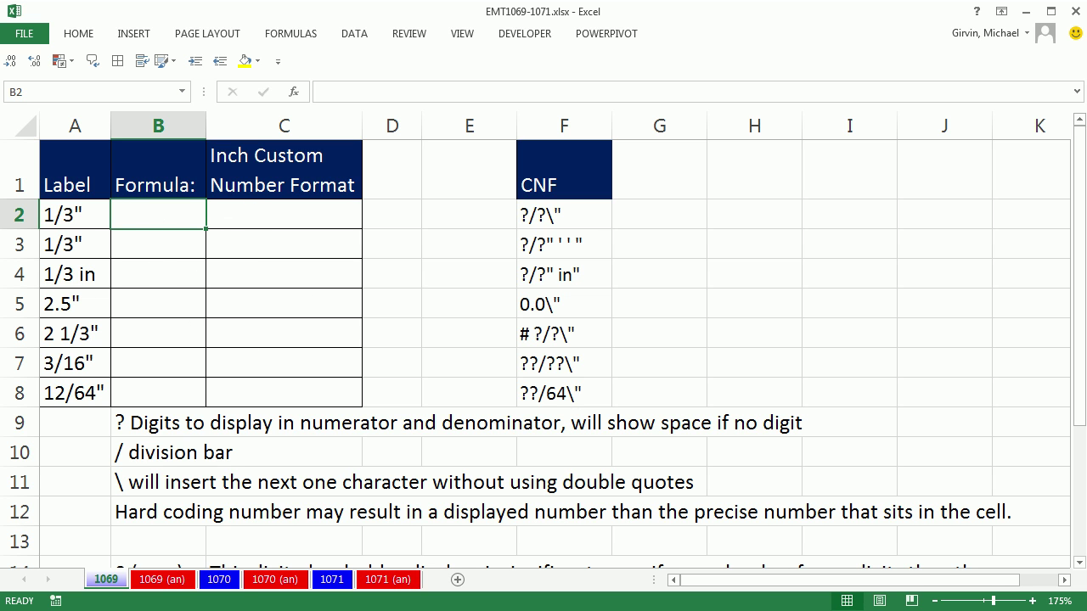
# Enter =1/3 in B2 and link C2 to it with =B2
pyautogui.write('=1/3')
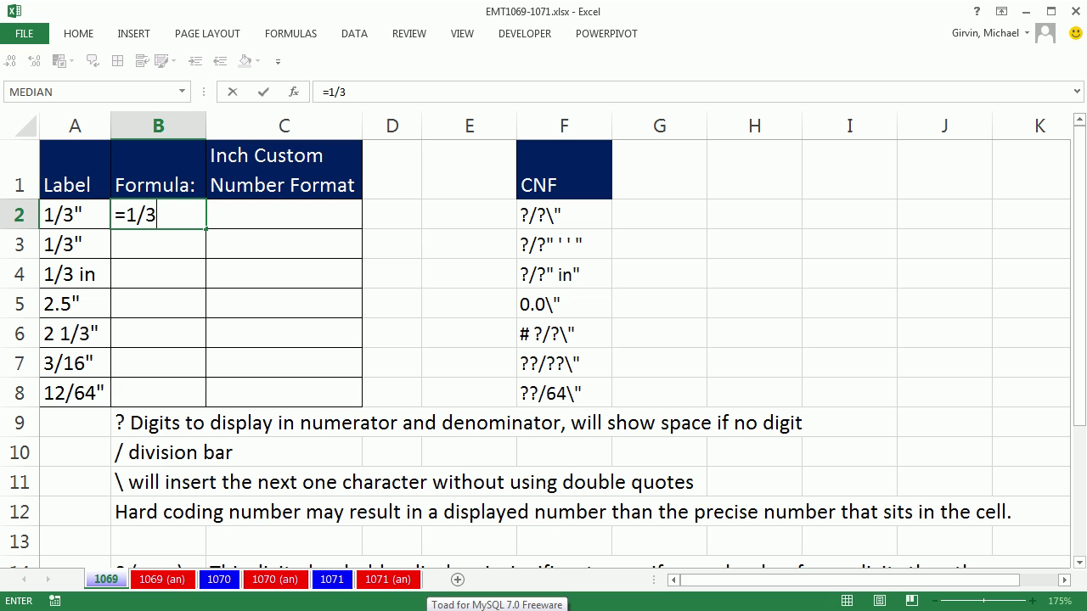
pyautogui.press('Tab')
pyautogui.write('=')
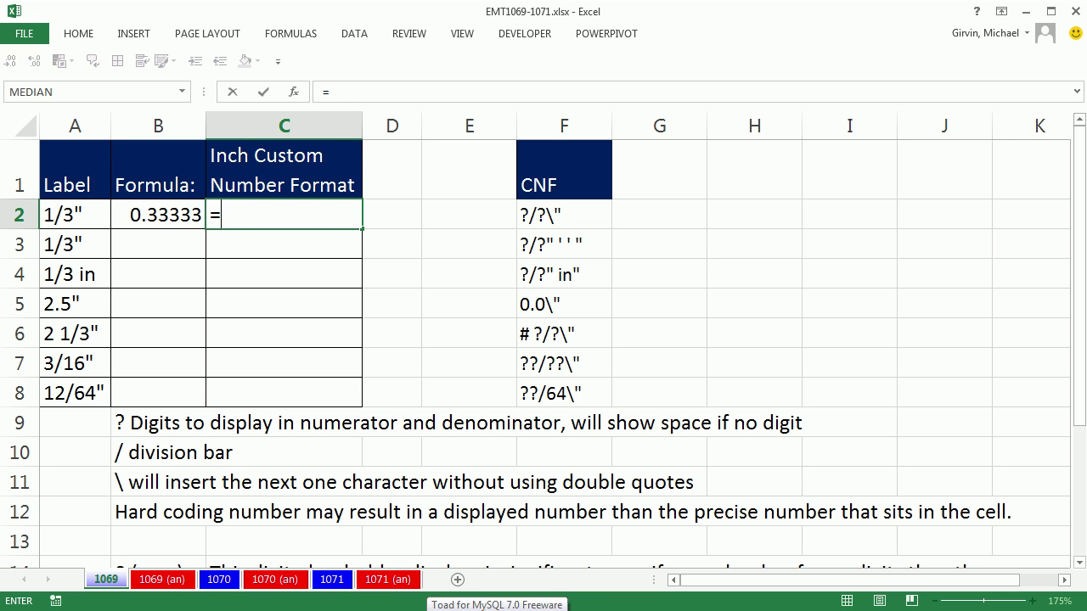
pyautogui.press('Left')
pyautogui.hotkey('ctrl', 'Return')
# Give C2 the custom number format ?/?\" so it displays 1/3"
pyautogui.hotkey('ctrl', '1')
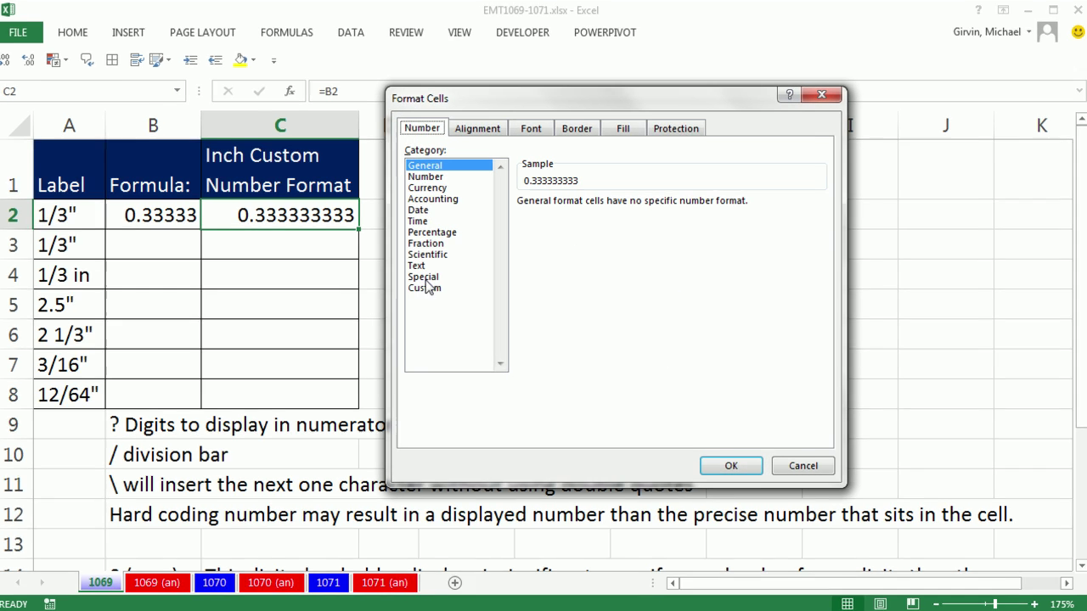
pyautogui.click(427, 288)
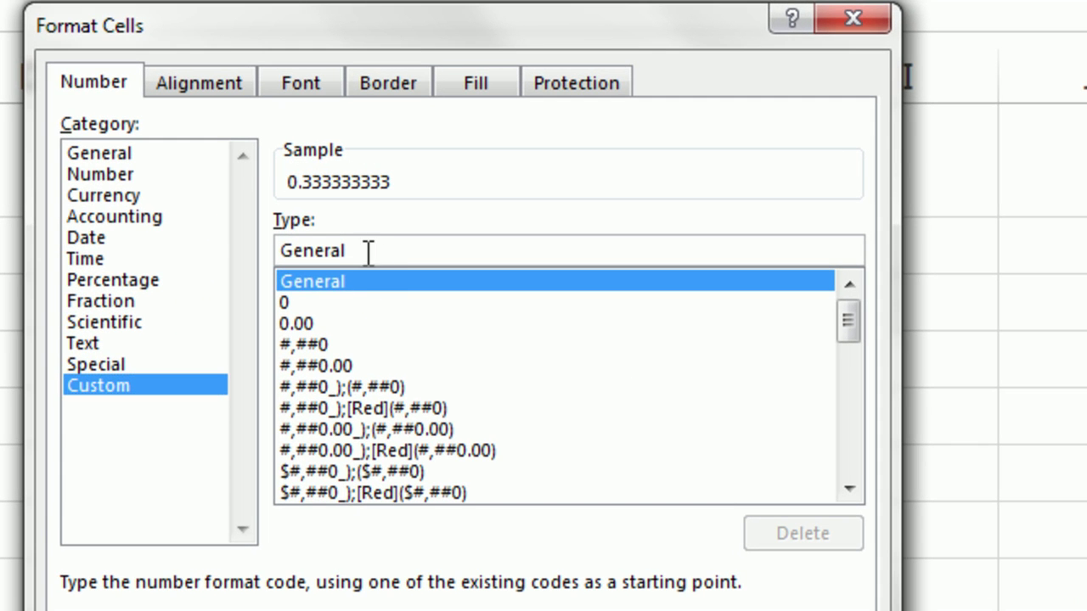
pyautogui.doubleClick(369, 253)
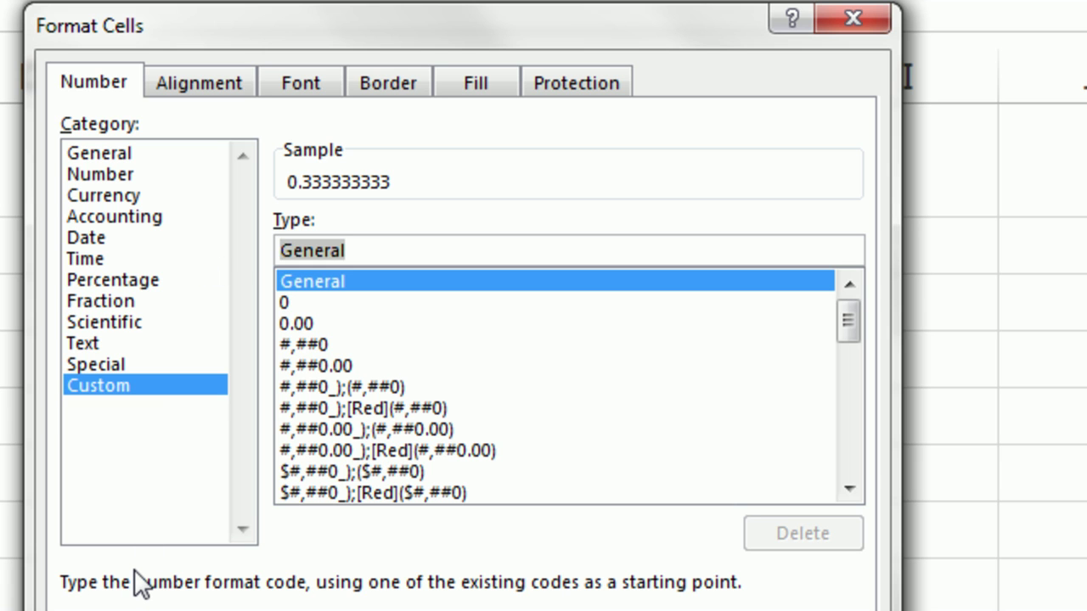
pyautogui.write('?')
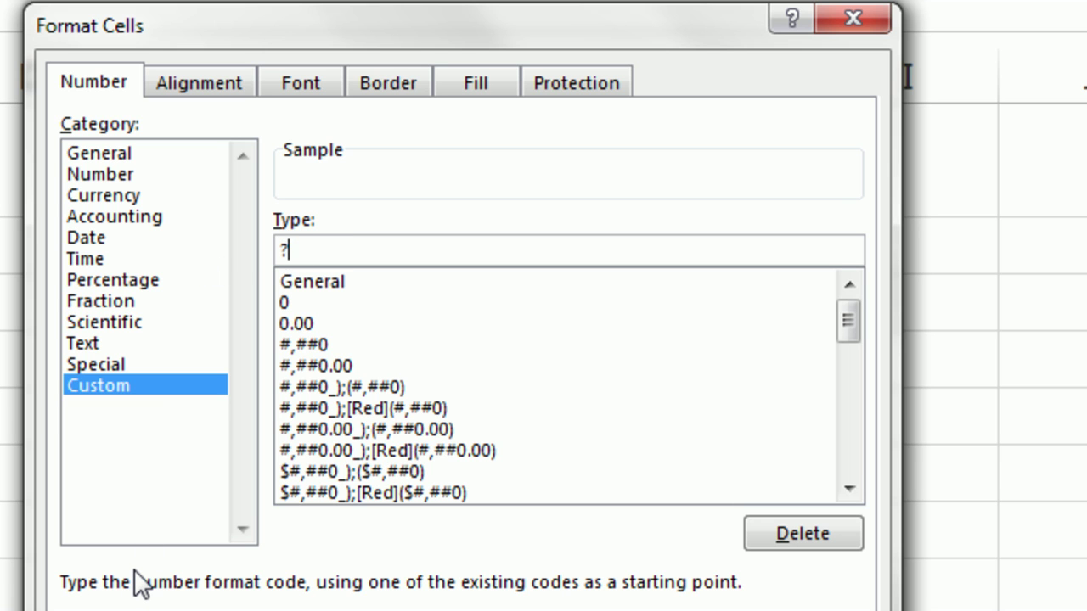
pyautogui.write('/?')
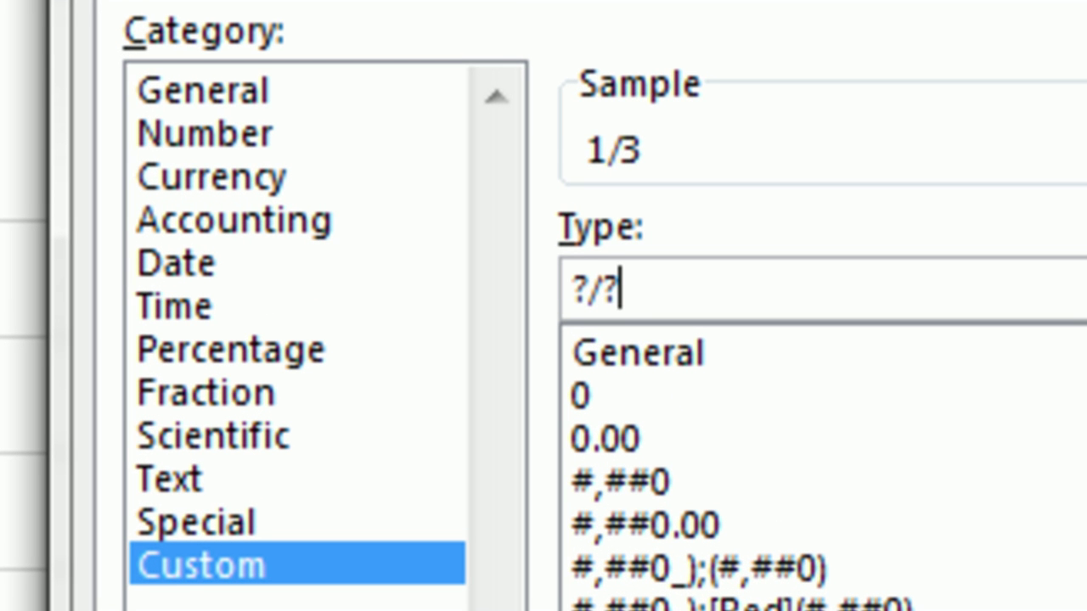
pyautogui.write('\\')
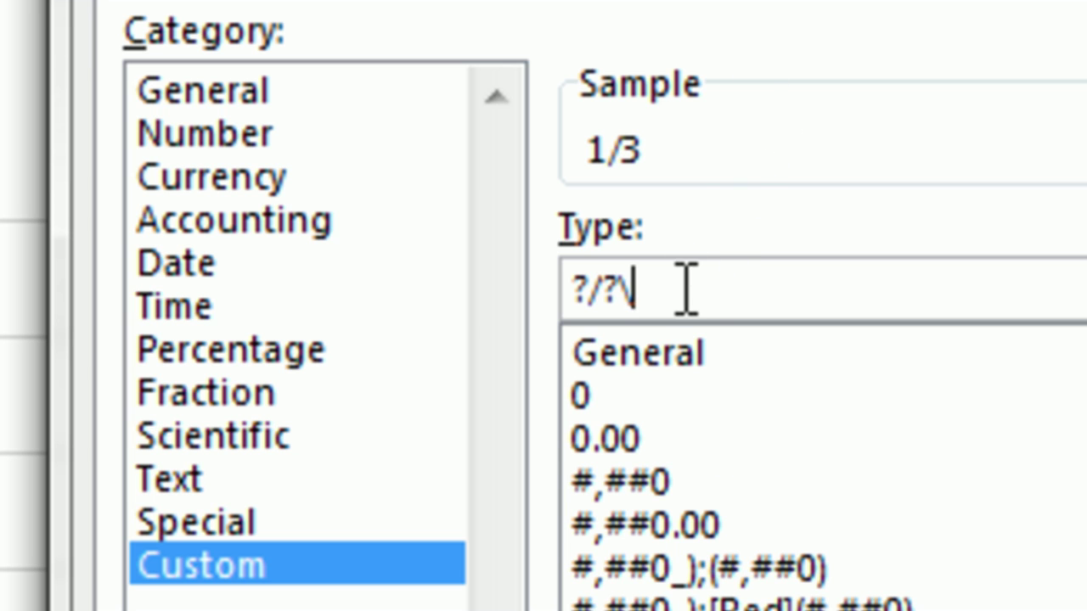
pyautogui.write('"')
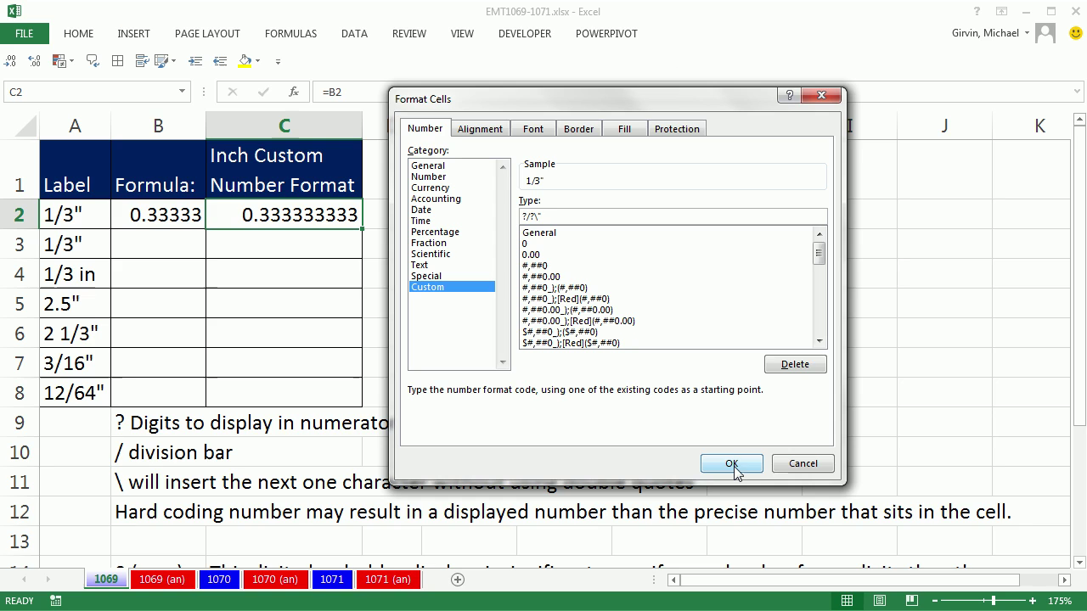
pyautogui.click(732, 464)
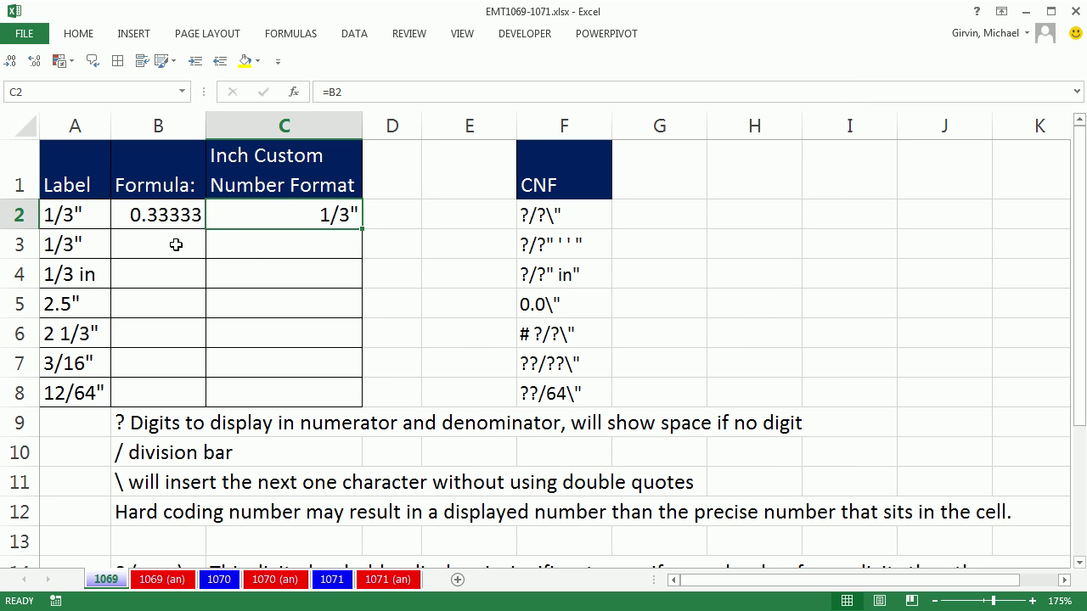
# Copy the one-third formula down to B4 and fill C3:C4 with links to B3:B4
pyautogui.click(173, 218)
pyautogui.moveTo(206, 228); pyautogui.dragTo(205, 284)
pyautogui.click(285, 246)
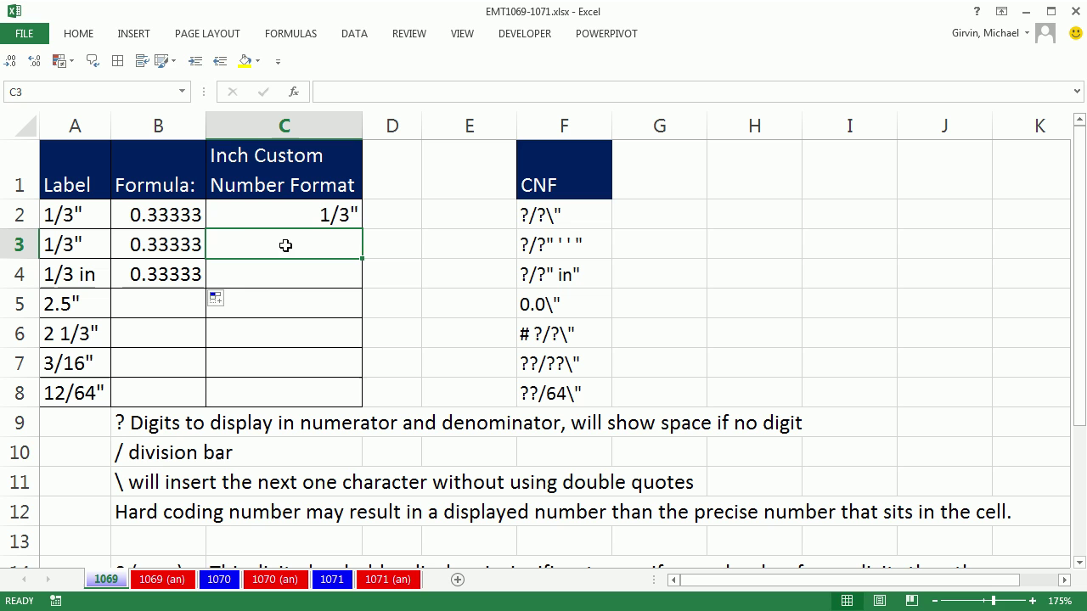
pyautogui.write('=')
pyautogui.press('Left')
pyautogui.hotkey('ctrl', 'Return')
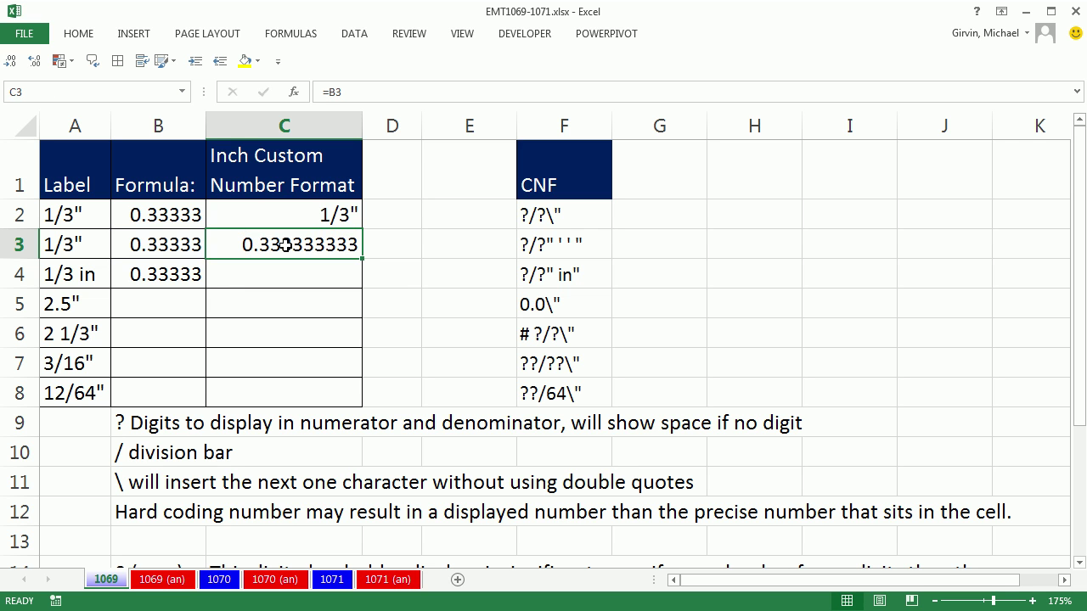
pyautogui.moveTo(362, 259); pyautogui.dragTo(362, 281)
# Format C4 with custom code ?/?" in" so it displays 1/3 in
pyautogui.click(344, 275)
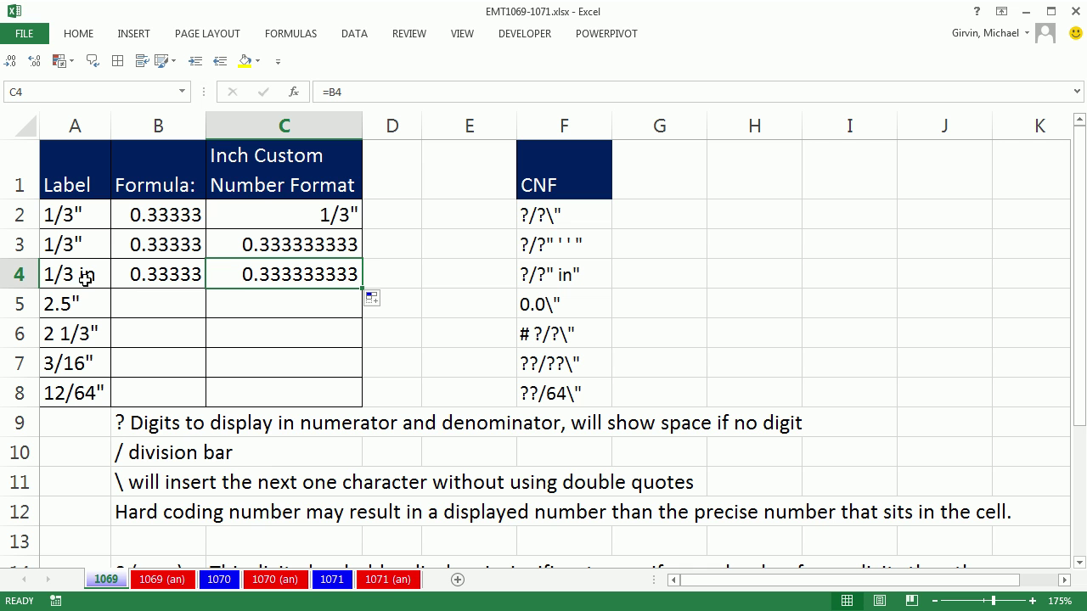
pyautogui.hotkey('ctrl', '1')
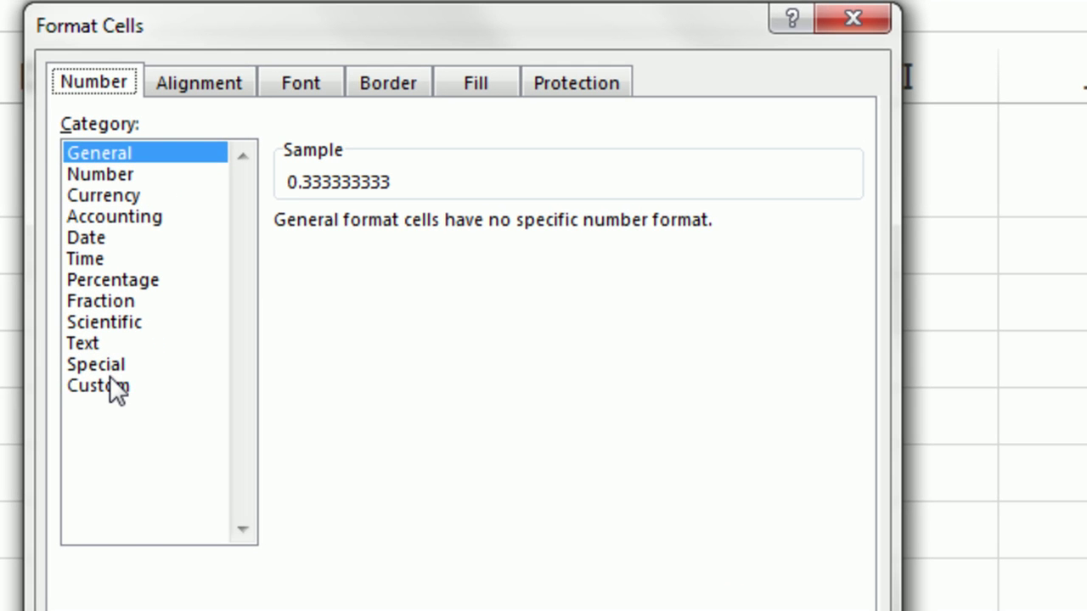
pyautogui.click(425, 287)
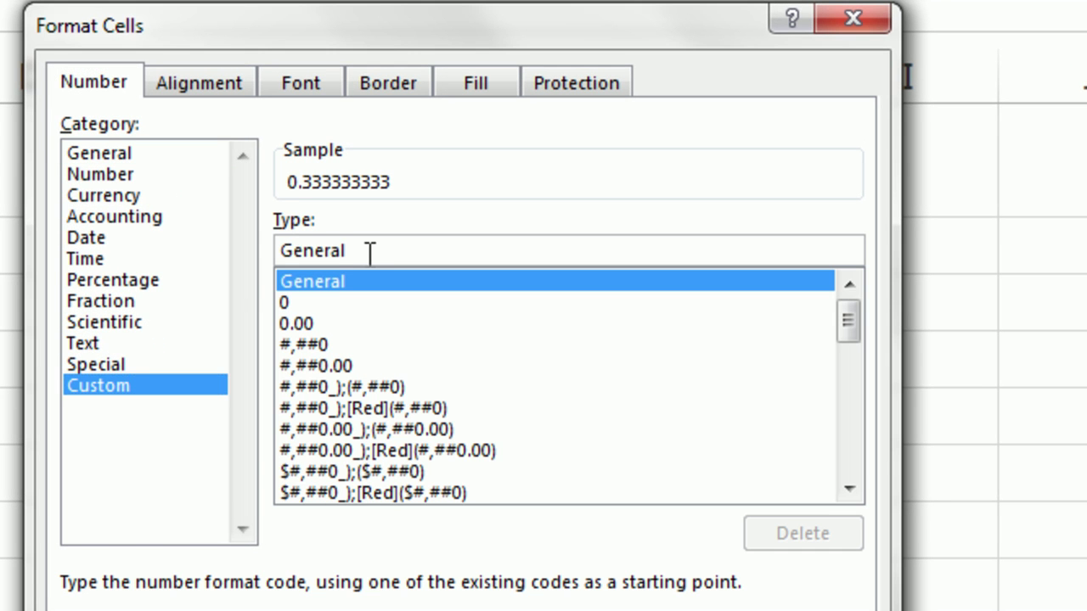
pyautogui.moveTo(369, 249); pyautogui.dragTo(157, 240)
pyautogui.write('?/?')
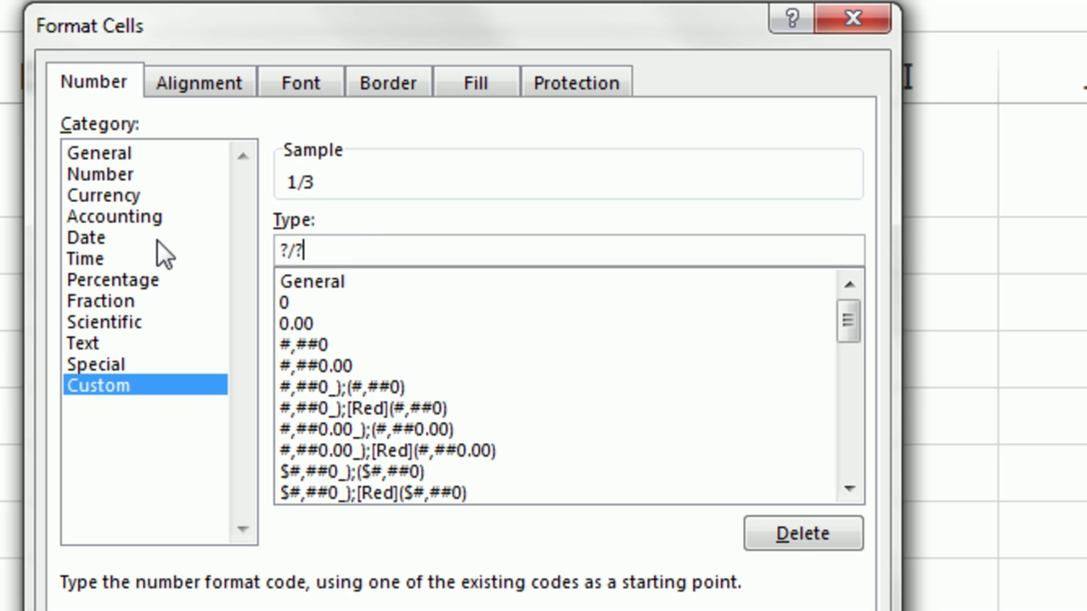
pyautogui.write('" in"')
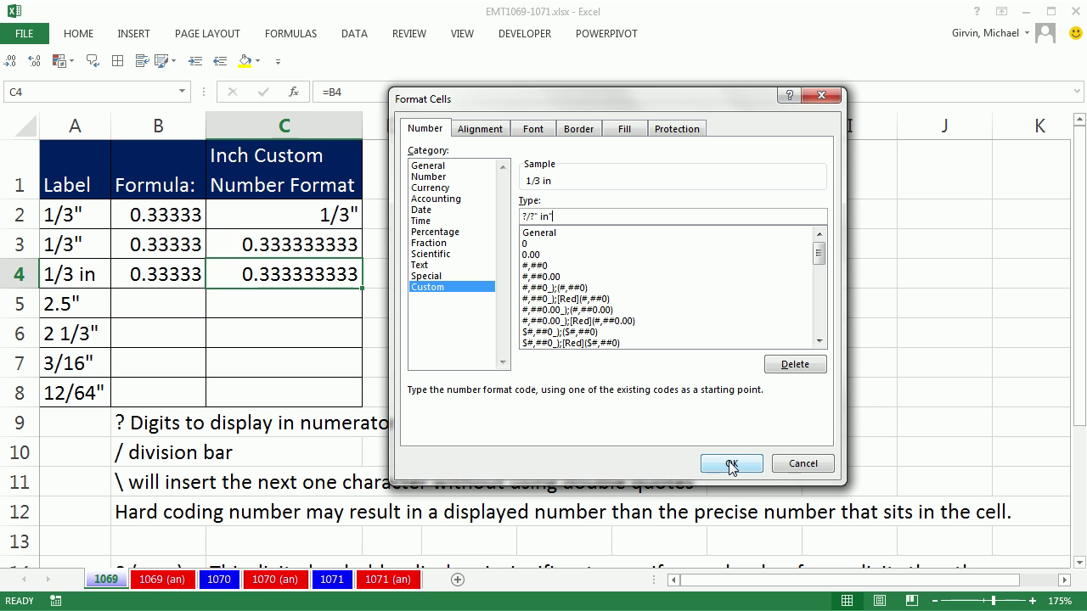
pyautogui.click(721, 461)
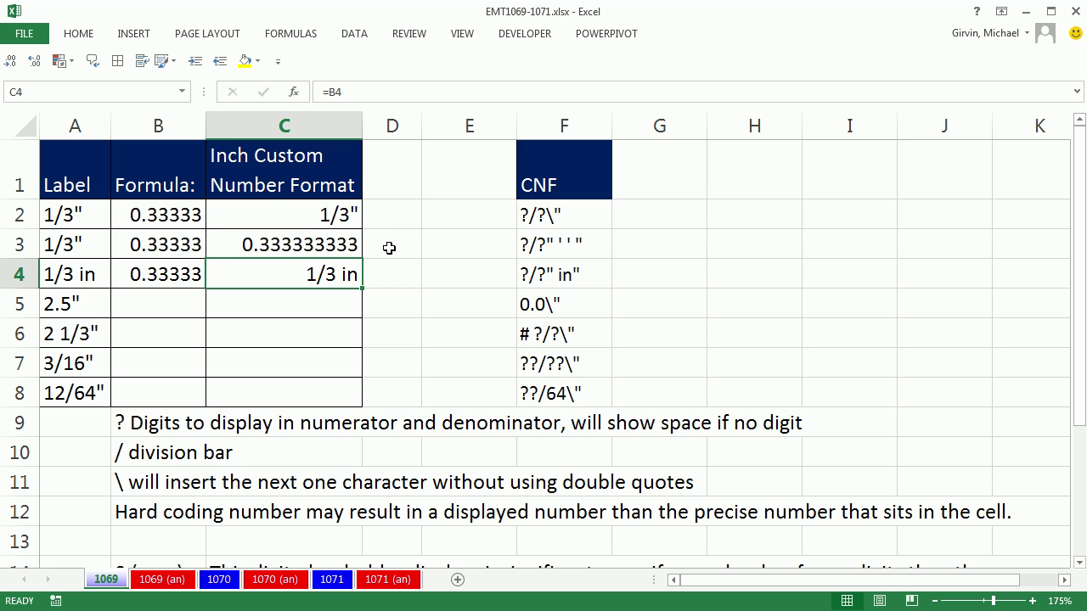
# Give C3 the custom format ?/?"''" so it shows 1/3 followed by two single quotes
pyautogui.click(338, 243)
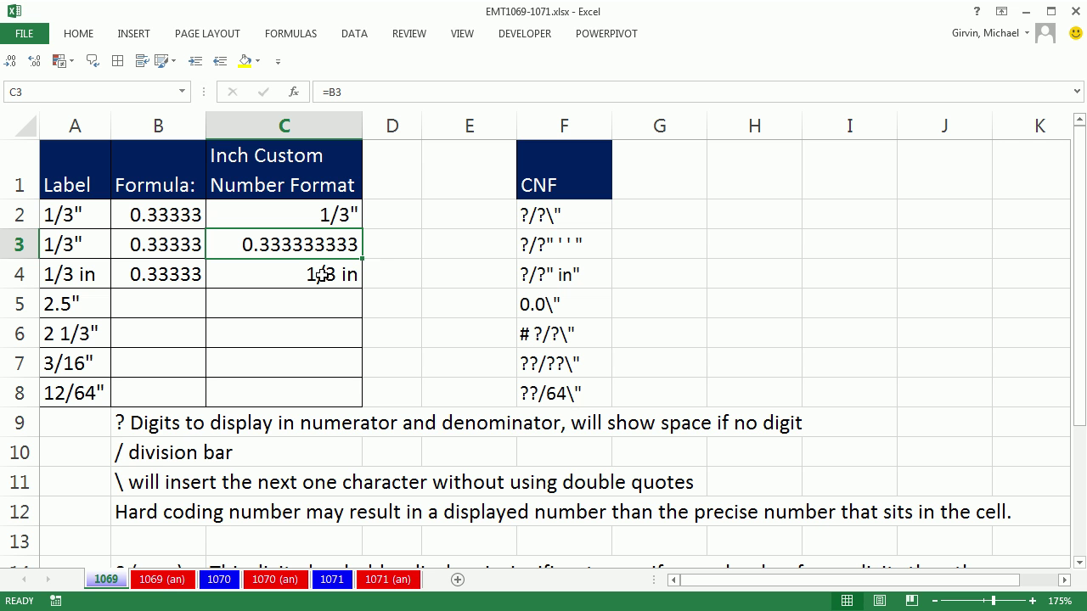
pyautogui.hotkey('ctrl', '1')
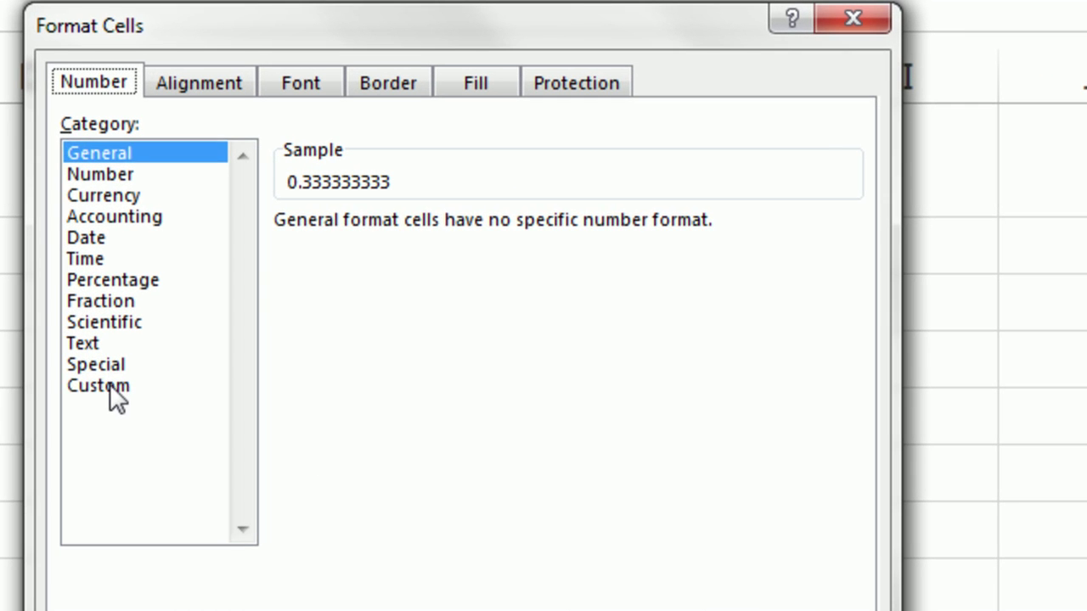
pyautogui.click(412, 297)
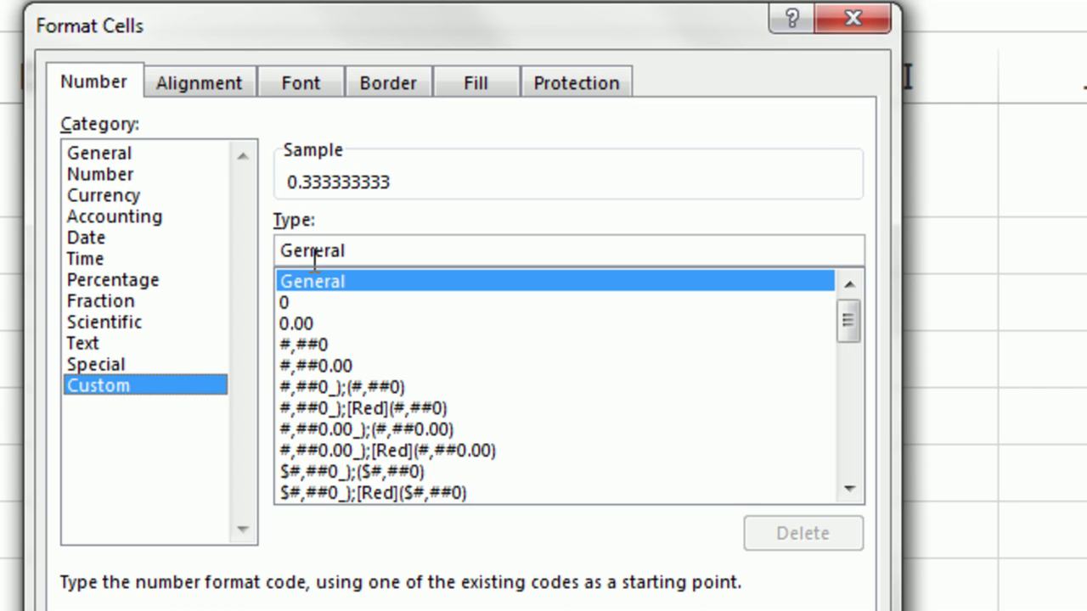
pyautogui.moveTo(371, 250); pyautogui.dragTo(210, 259)
pyautogui.write('?')
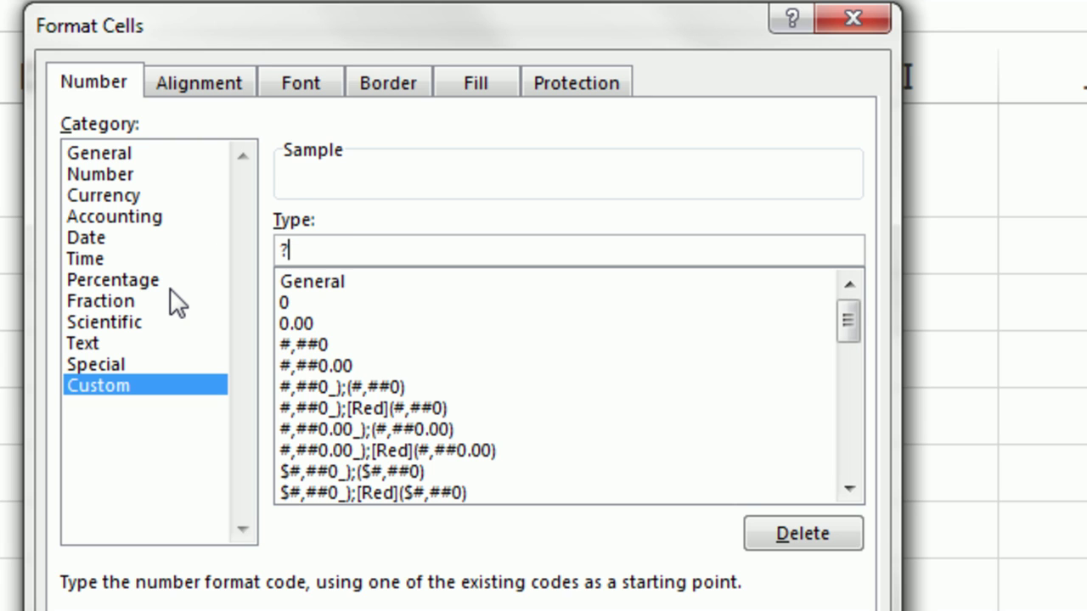
pyautogui.write('/?"""')
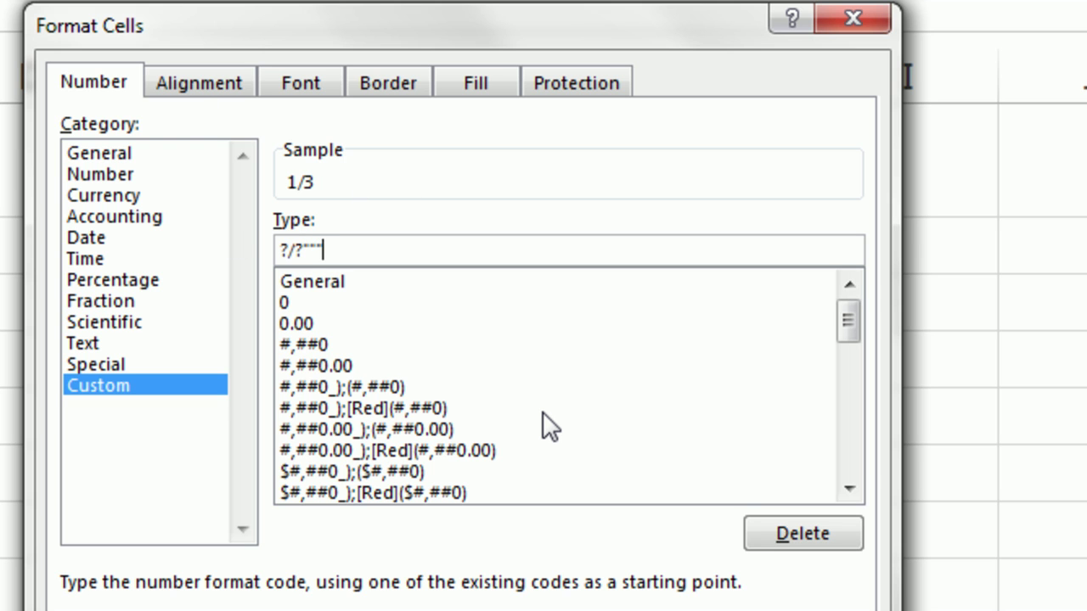
pyautogui.press('BackSpace')
pyautogui.press('BackSpace')
pyautogui.write('"""')
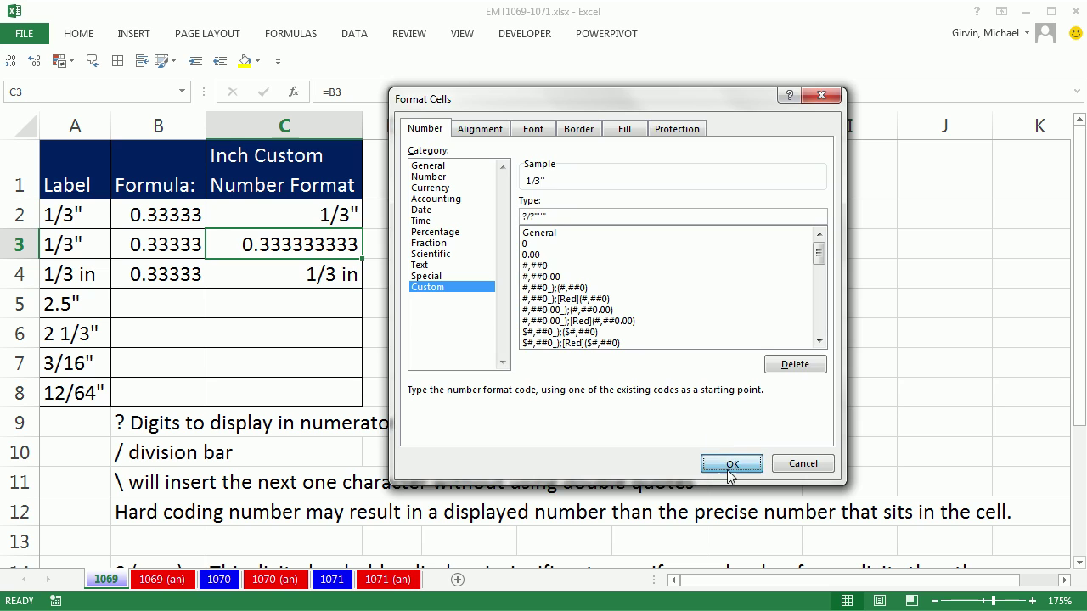
pyautogui.click(720, 461)
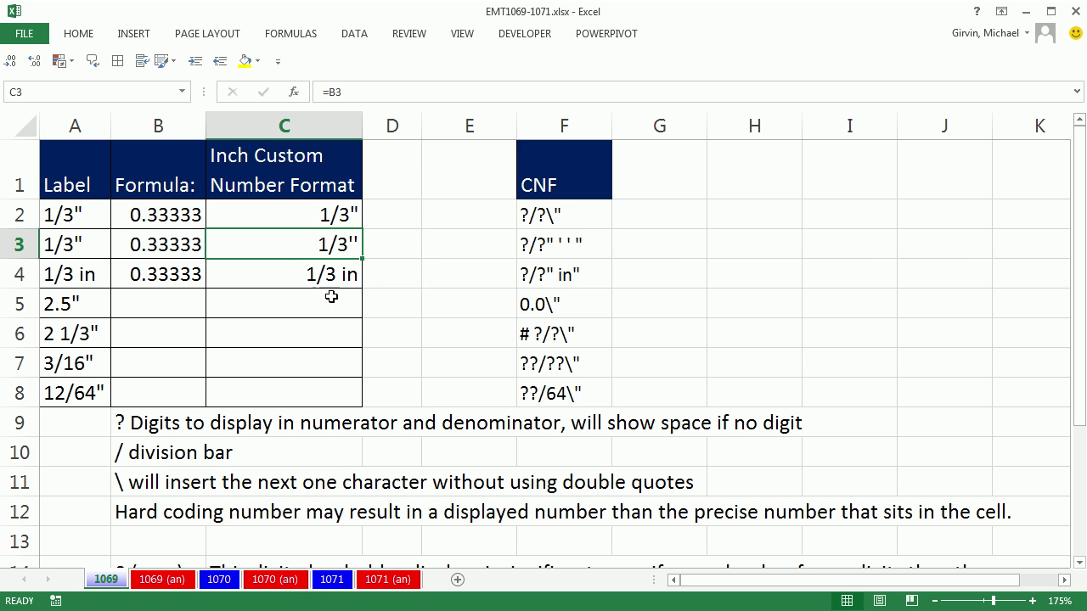
# Enter 2.5 in B5 and link C5 to it with =B5
pyautogui.click(145, 306)
pyautogui.write('2.5')
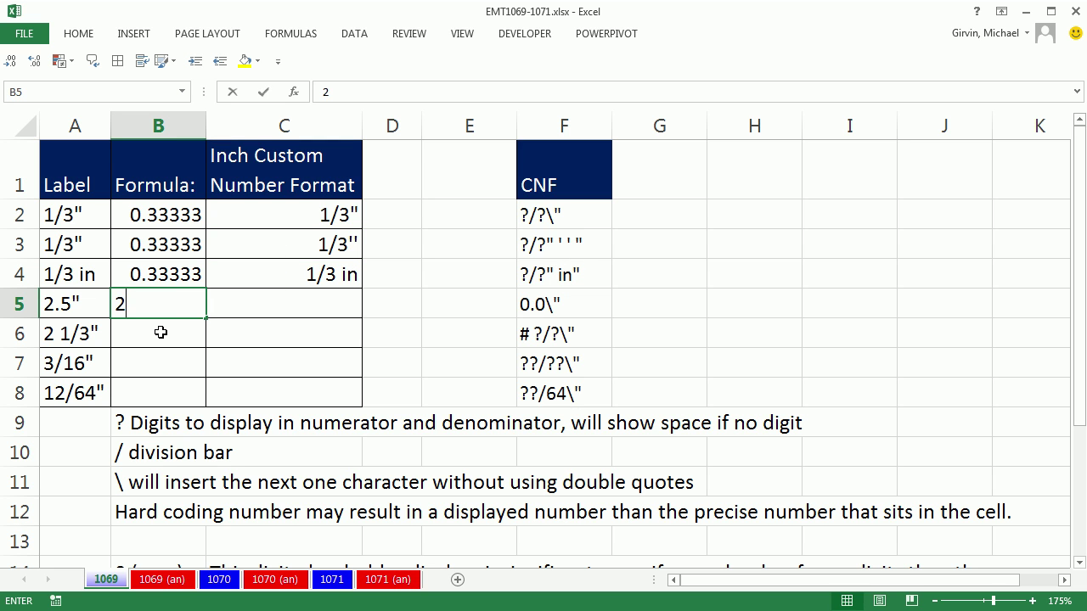
pyautogui.press('Tab')
pyautogui.write('=')
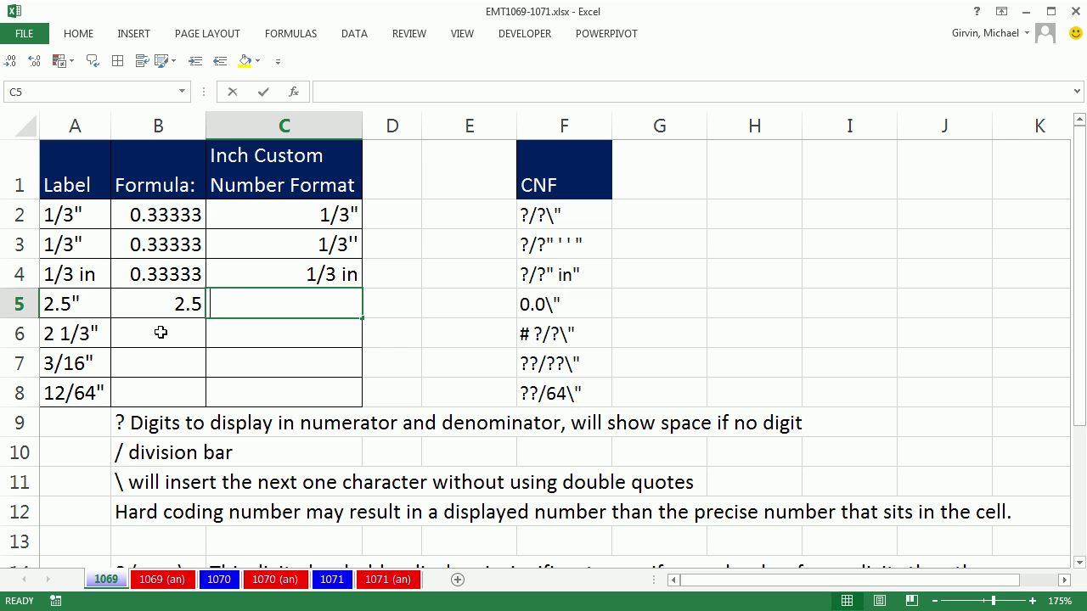
pyautogui.press('Left')
pyautogui.hotkey('ctrl', 'Return')
# Format C5 with custom code 0.0\" to show 2.5", then begin entering =2+1/3 in B6
pyautogui.hotkey('ctrl', '1')
pyautogui.click(412, 318)
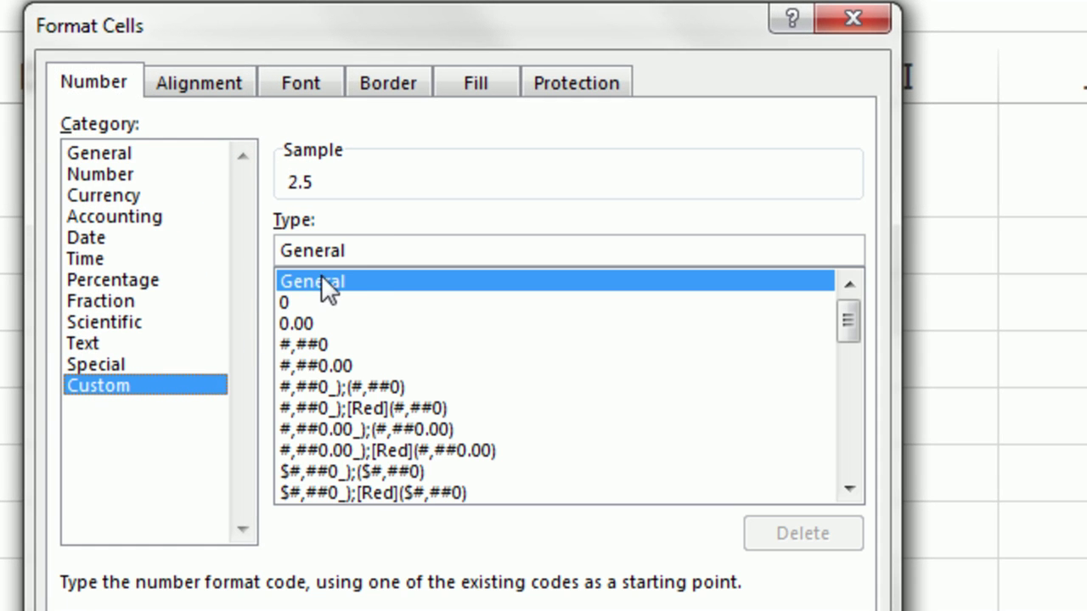
pyautogui.doubleClick(382, 248)
pyautogui.write('0.')
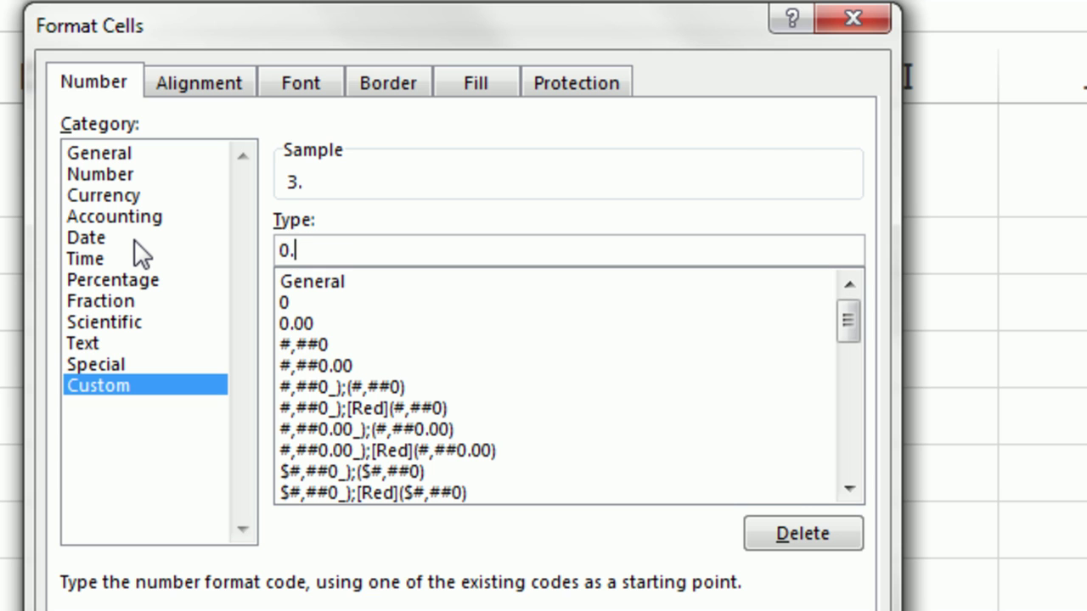
pyautogui.write('0\\')
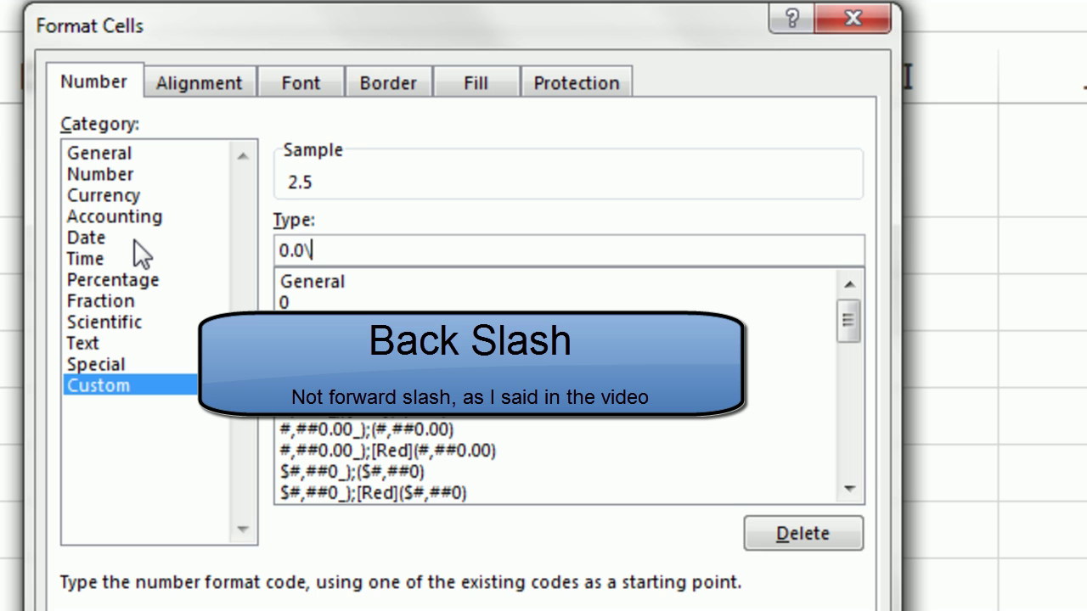
pyautogui.write('"')
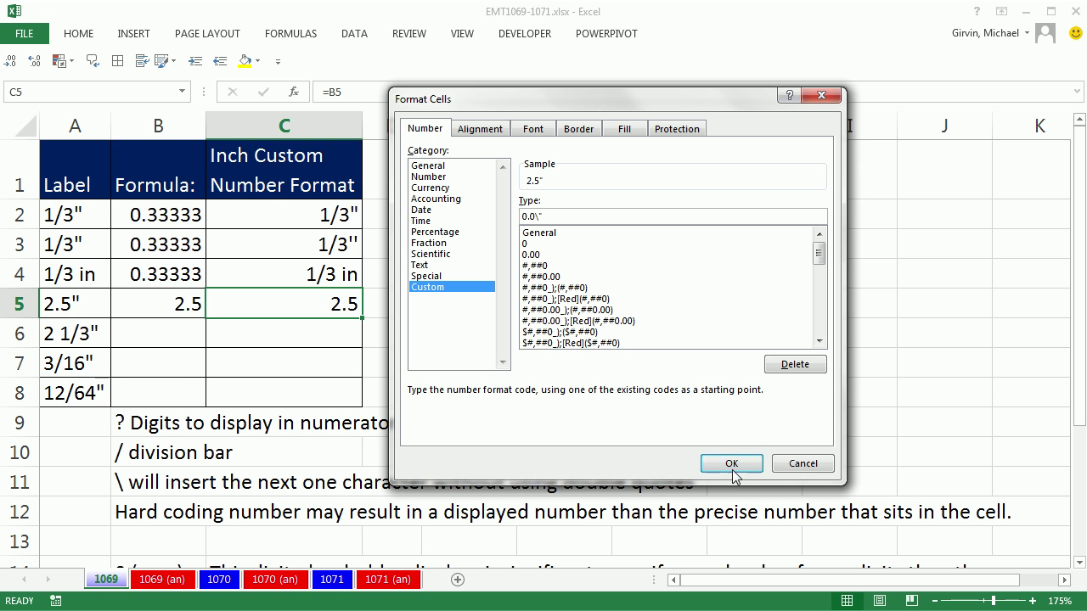
pyautogui.click(732, 463)
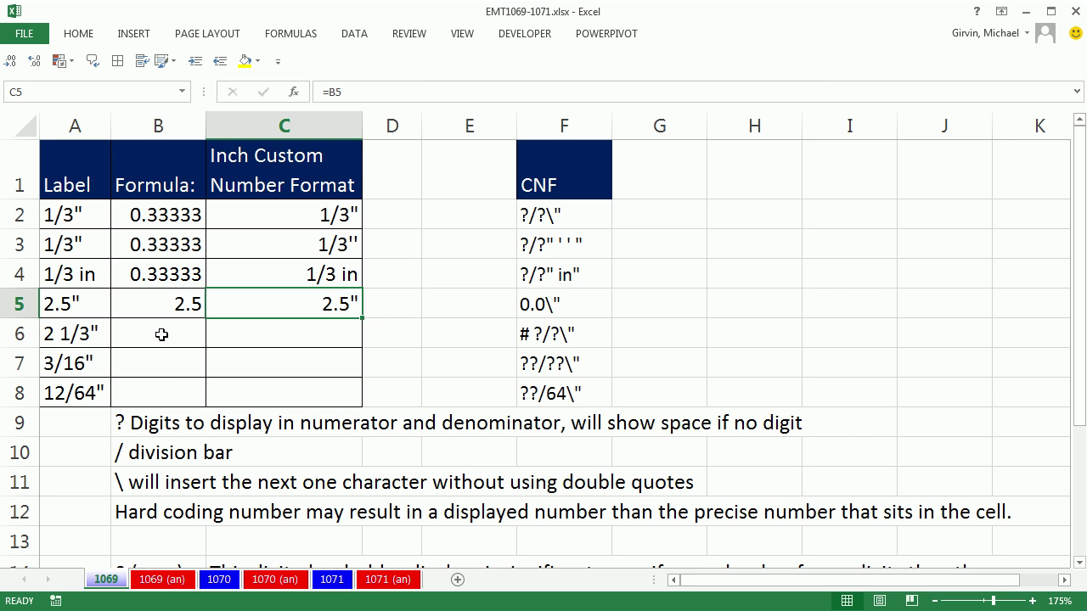
pyautogui.click(158, 334)
pyautogui.write('=2')
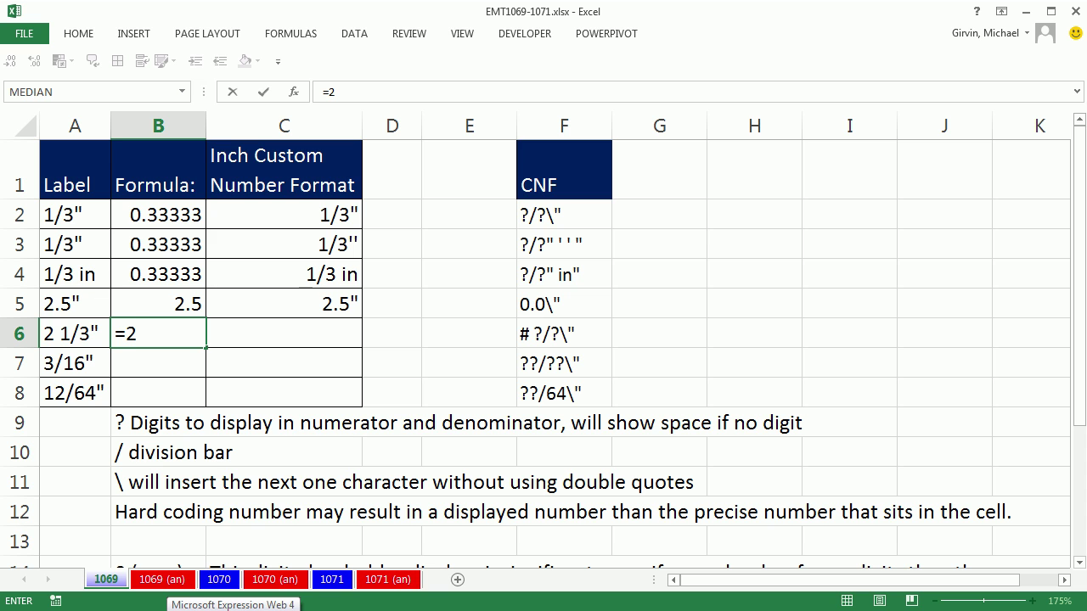
pyautogui.write('+1/3')
# Commit =2+1/3 in B6 and link C6 to it with =B6
pyautogui.press('Tab')
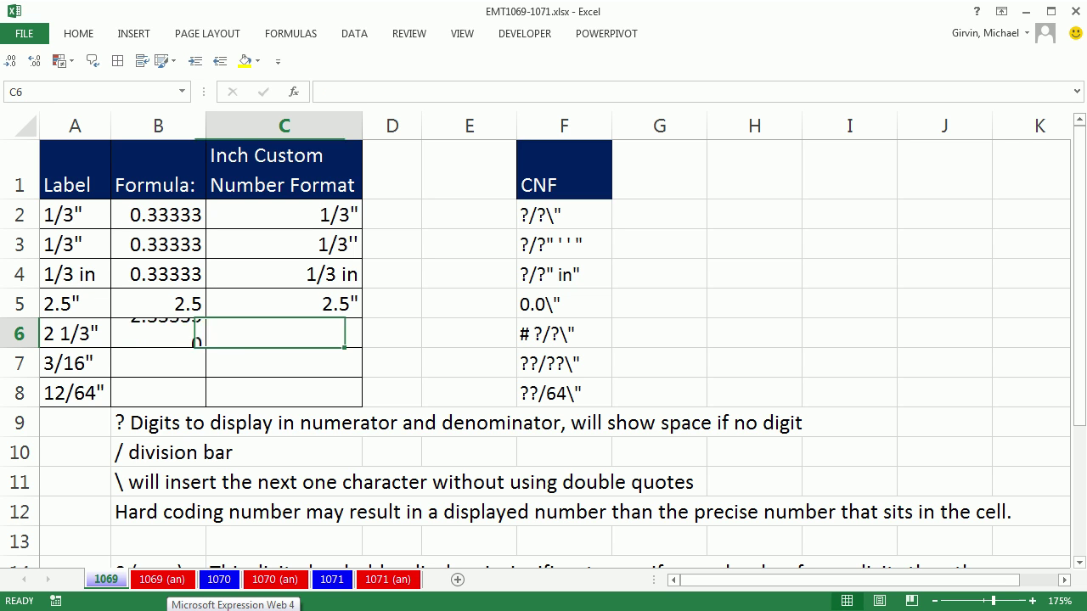
pyautogui.write('=')
pyautogui.press('Left')
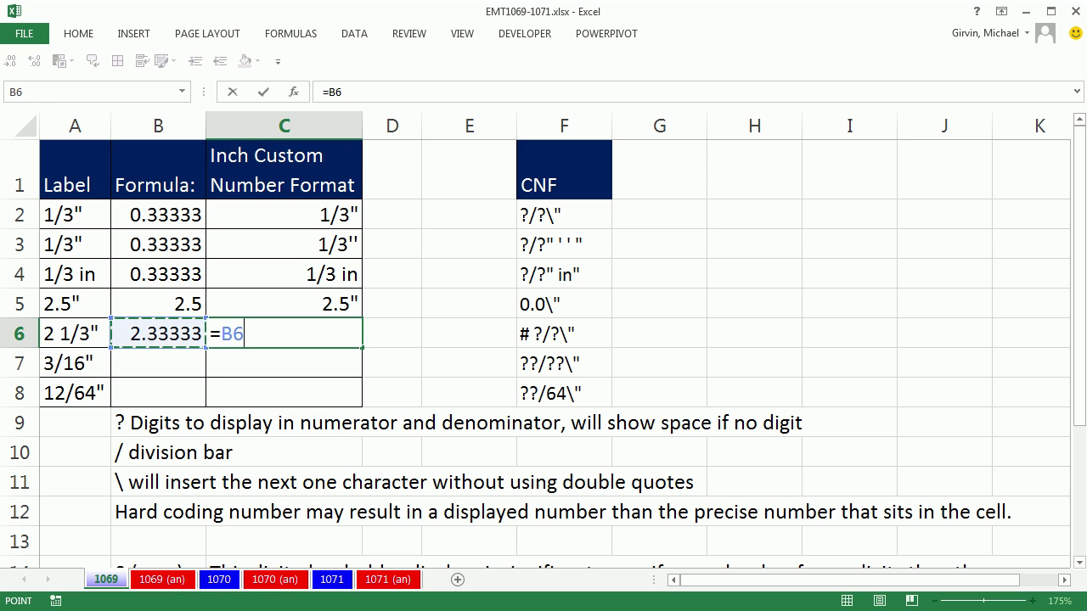
pyautogui.hotkey('ctrl', 'Return')
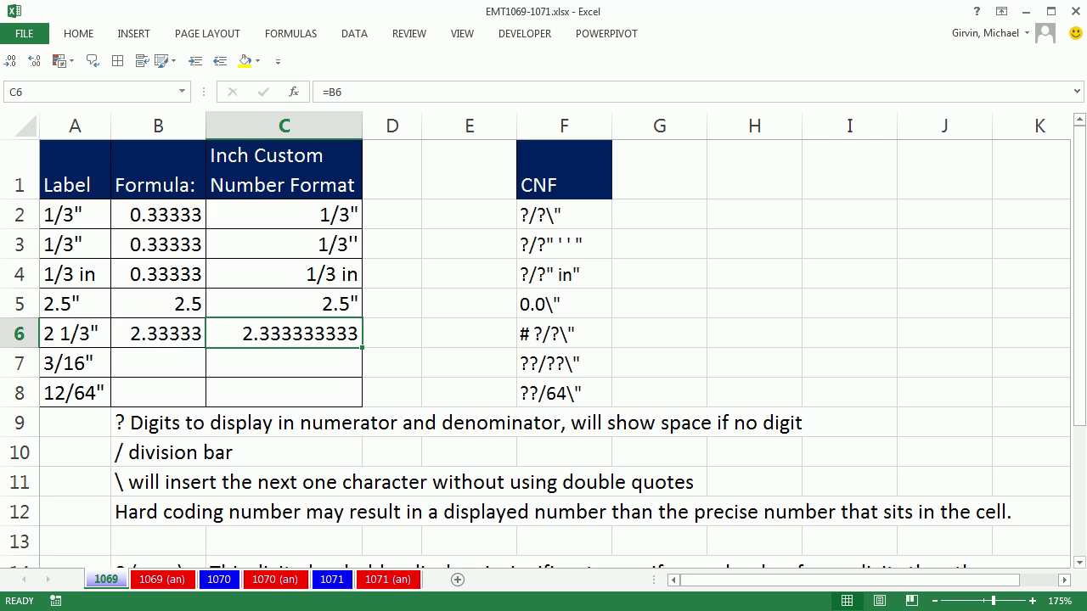
# Replace C6's General format code with the custom code # ?/?\"
pyautogui.hotkey('ctrl', '1')
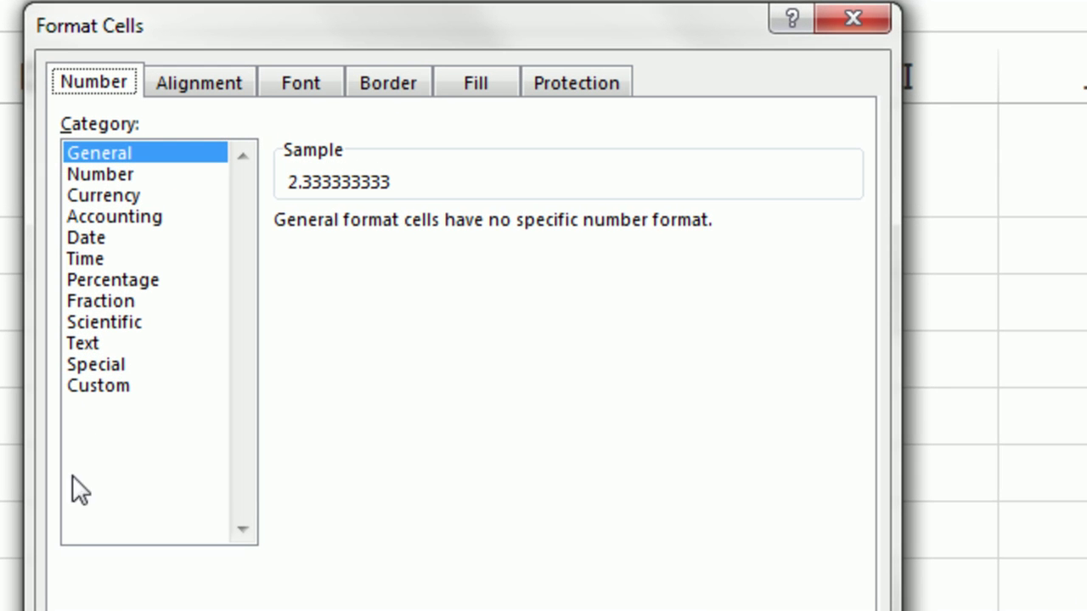
pyautogui.click(88, 389)
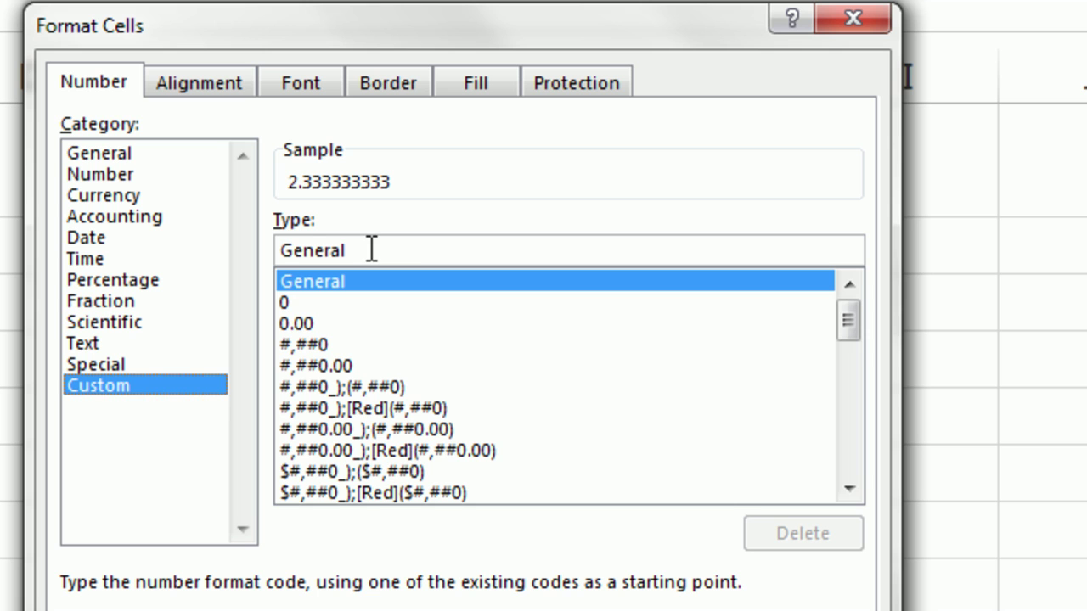
pyautogui.moveTo(413, 252); pyautogui.dragTo(181, 253)
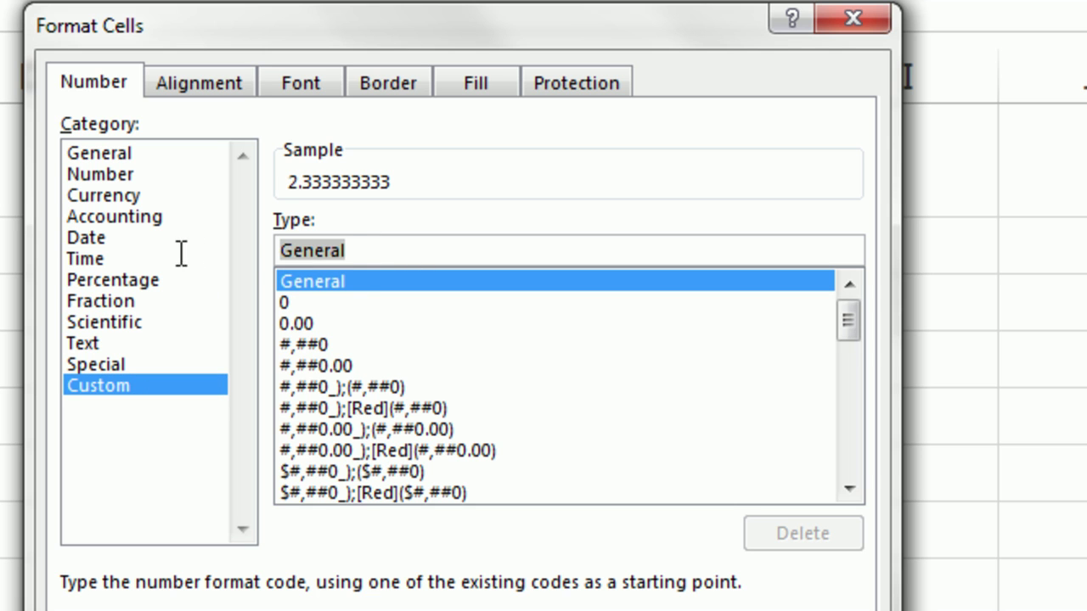
pyautogui.write('#')
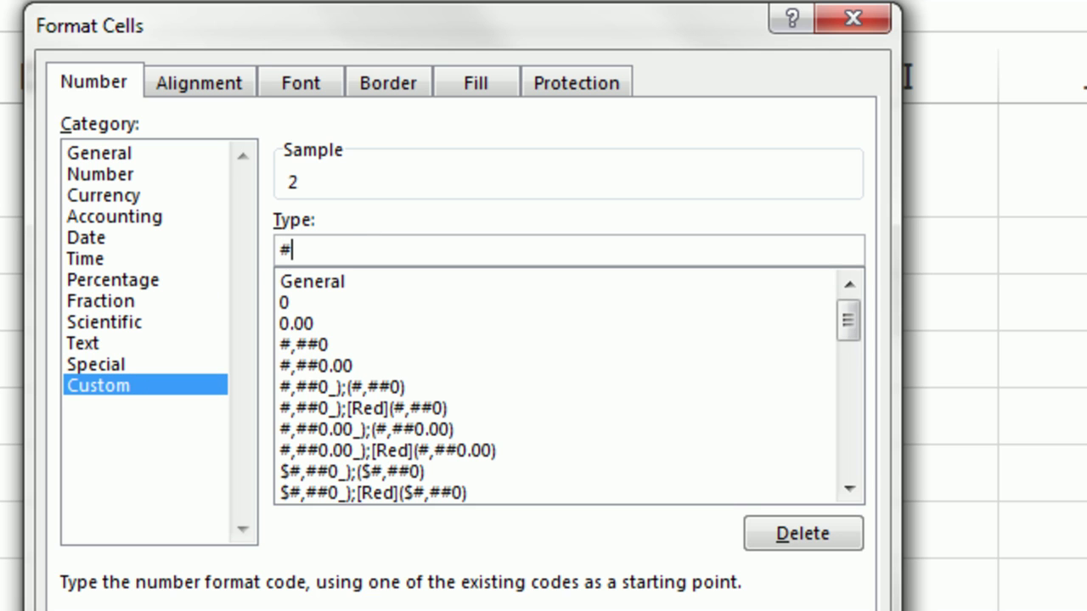
pyautogui.write(' ?/?')
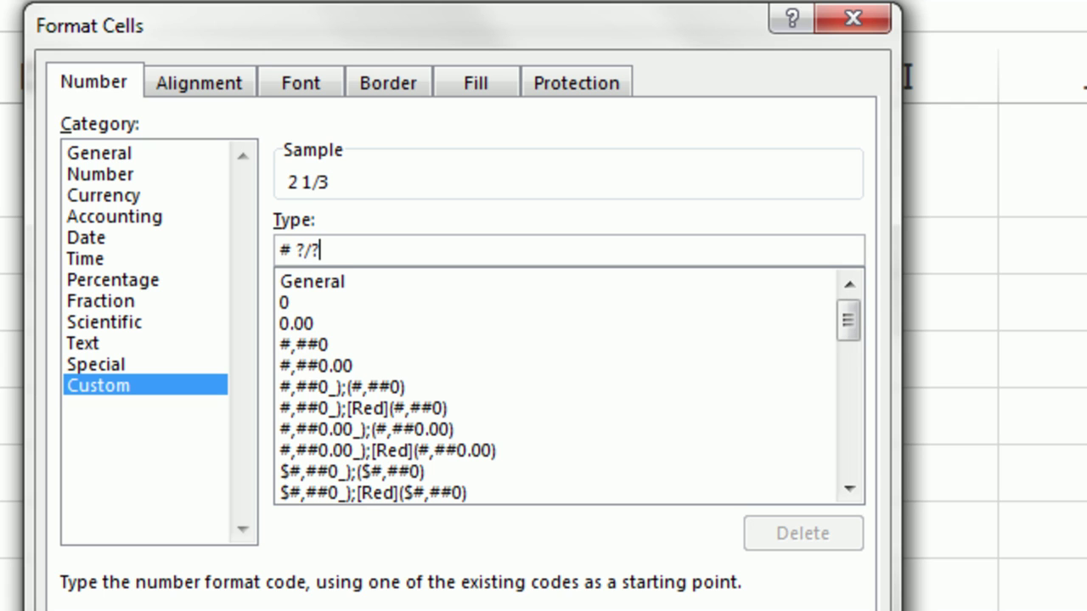
pyautogui.write('\\')
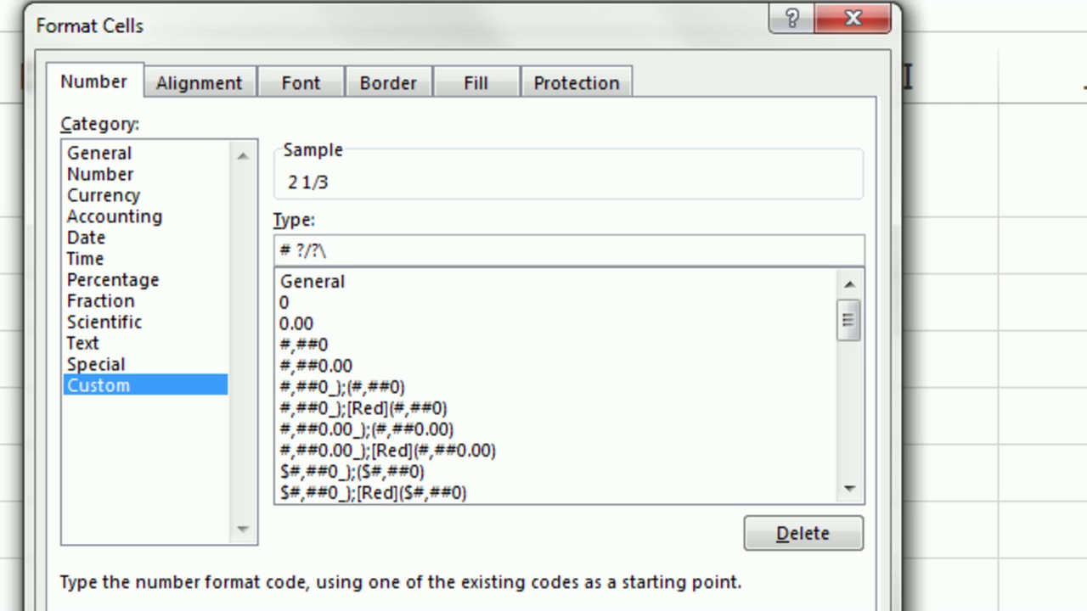
pyautogui.write('"')
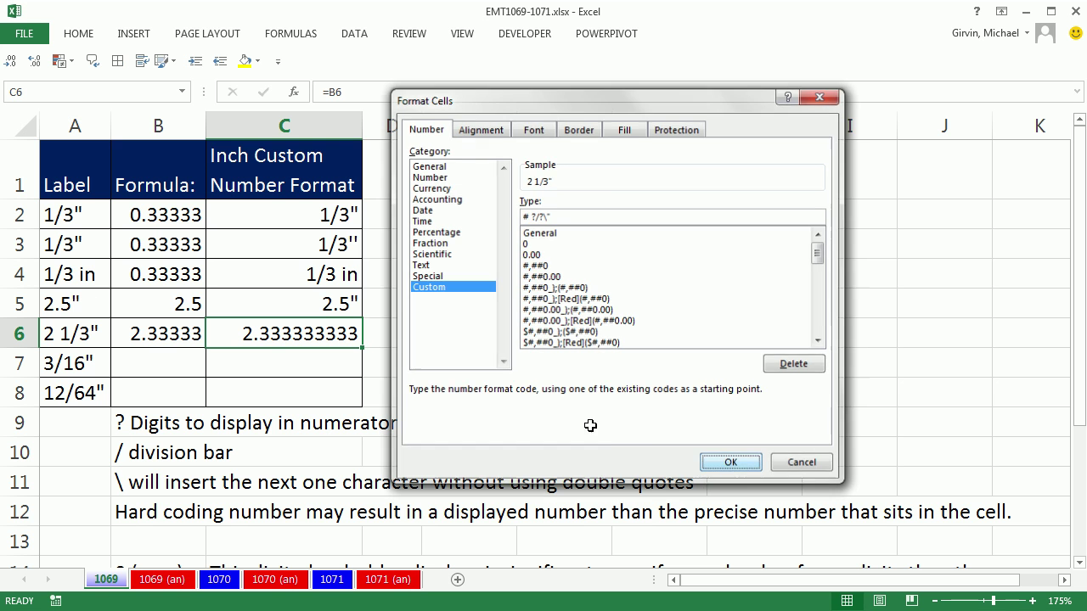
# Apply the # ?/?\" format to C6, test it by changing B6 to 2+1/5, then undo
pyautogui.press('Return')
pyautogui.doubleClick(141, 334)
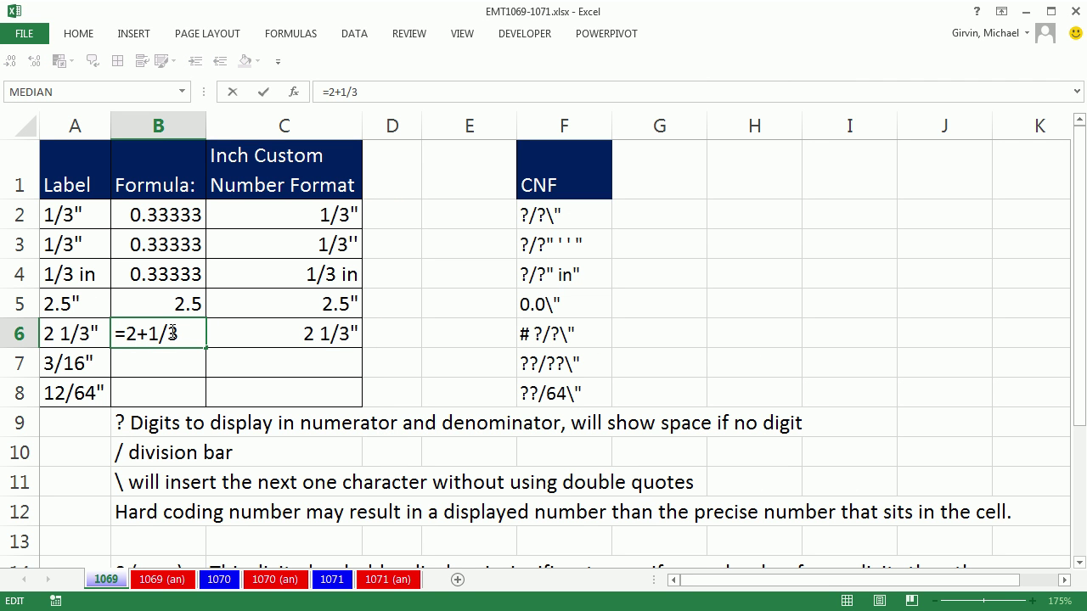
pyautogui.moveTo(167, 334); pyautogui.dragTo(179, 334)
pyautogui.write('5')
pyautogui.hotkey('ctrl', 'Return')
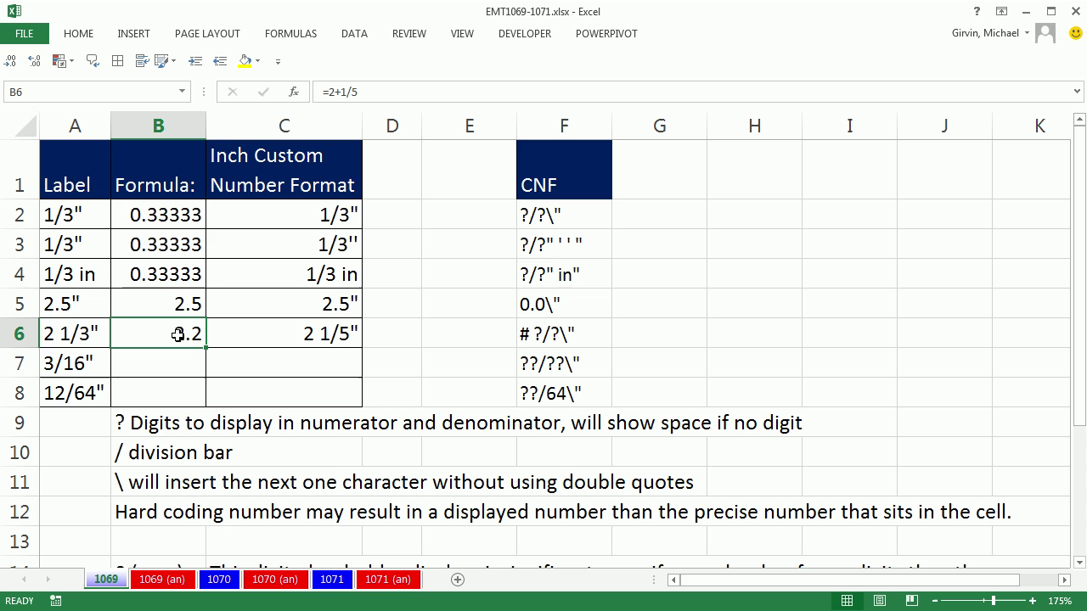
pyautogui.hotkey('ctrl', 'z')
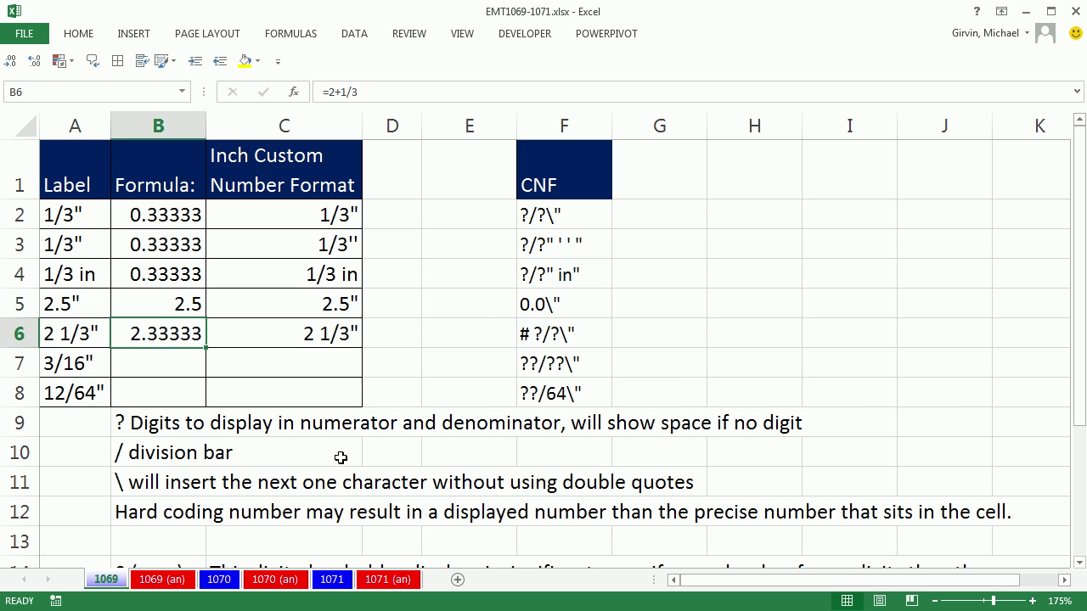
# Enter =12/64 into both B7 and B8 at once
pyautogui.click(141, 365)
pyautogui.hotkey('shift', 'Down')
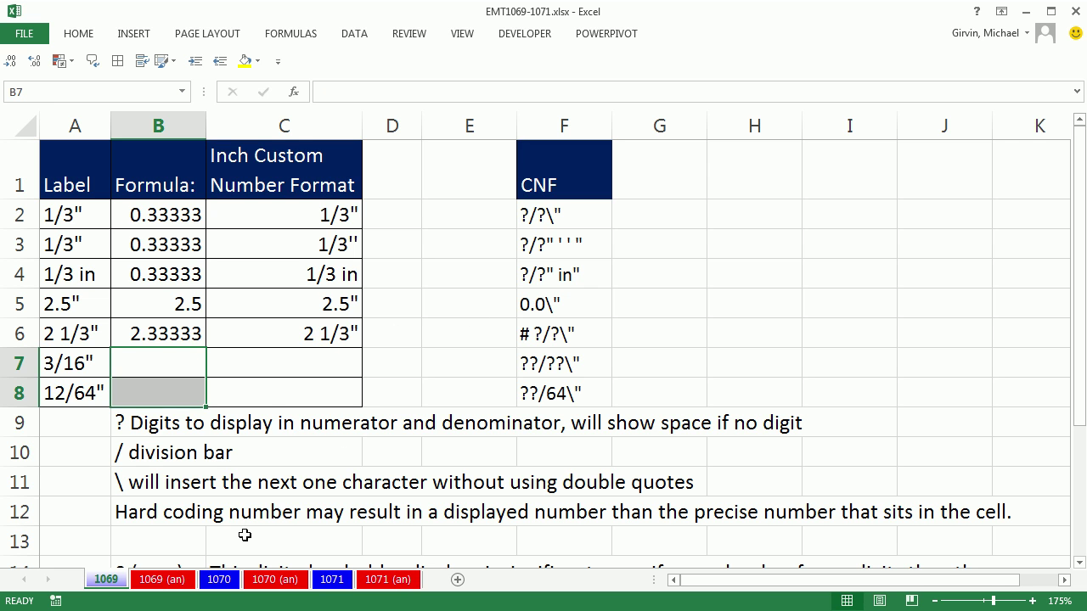
pyautogui.write('=1')
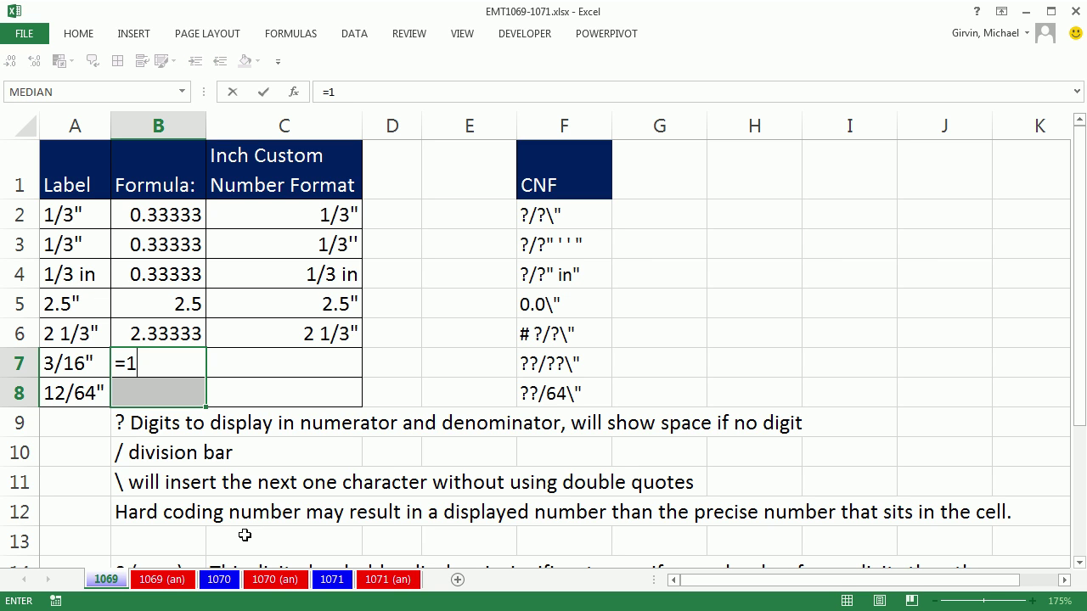
pyautogui.write('2/64')
pyautogui.hotkey('ctrl', 'Return')
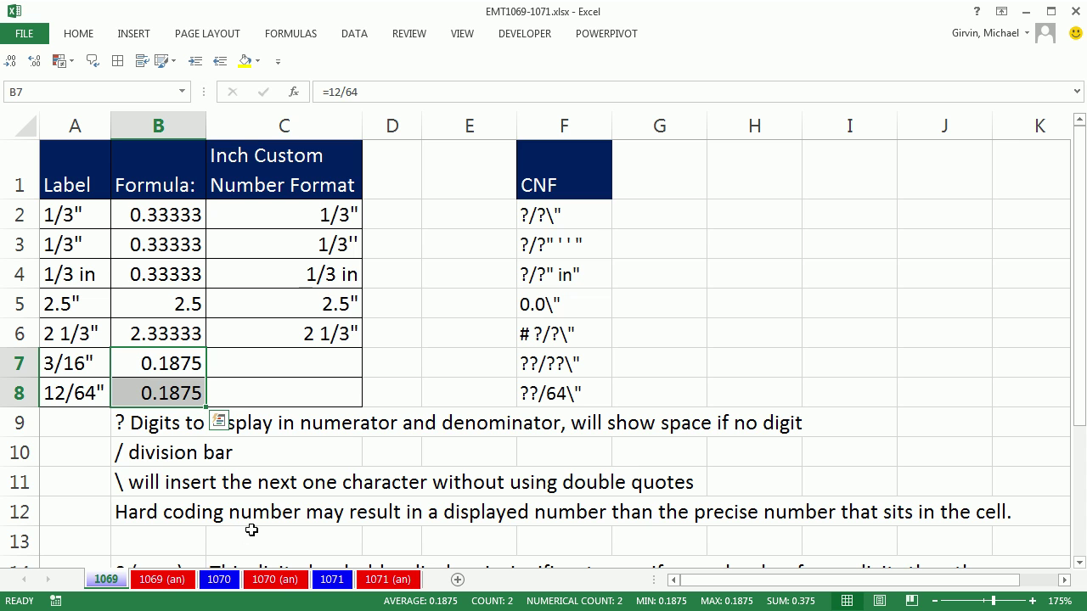
# Link C7 to B7 with the formula =B7
pyautogui.click(292, 372)
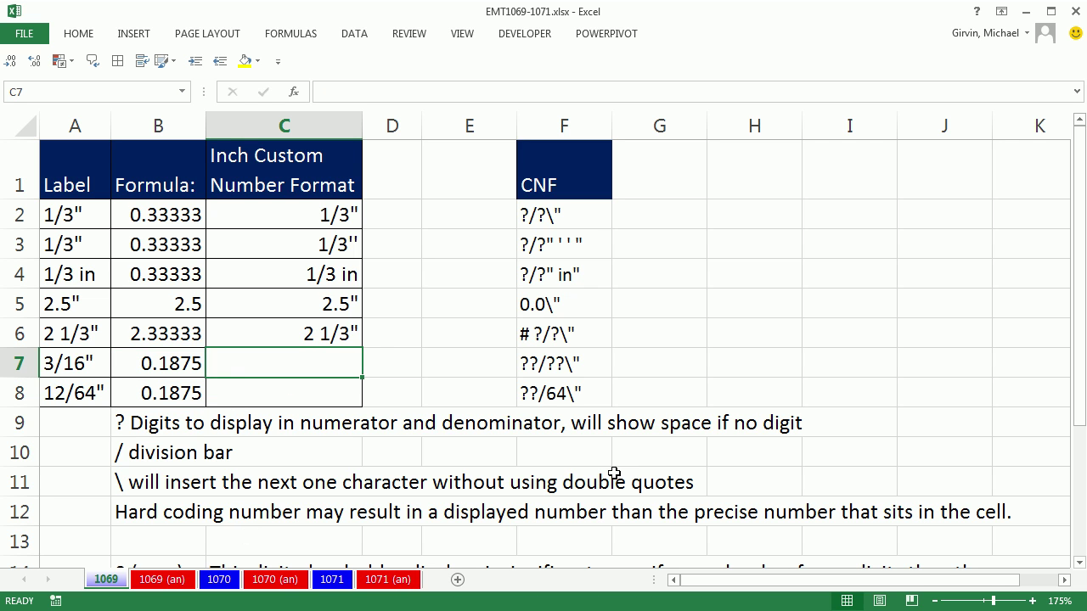
pyautogui.write('=')
pyautogui.press('Left')
pyautogui.hotkey('ctrl', 'Return')
# Give C7 the custom format ??/??\" so it displays 3/16"
pyautogui.hotkey('ctrl', '1')
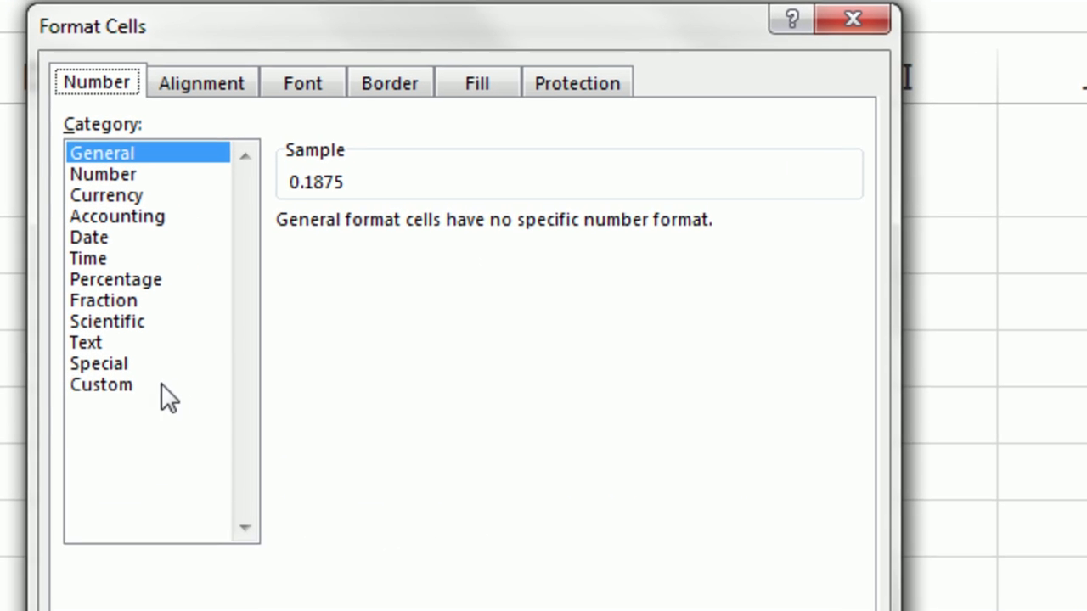
pyautogui.click(395, 312)
pyautogui.moveTo(399, 255); pyautogui.dragTo(218, 249)
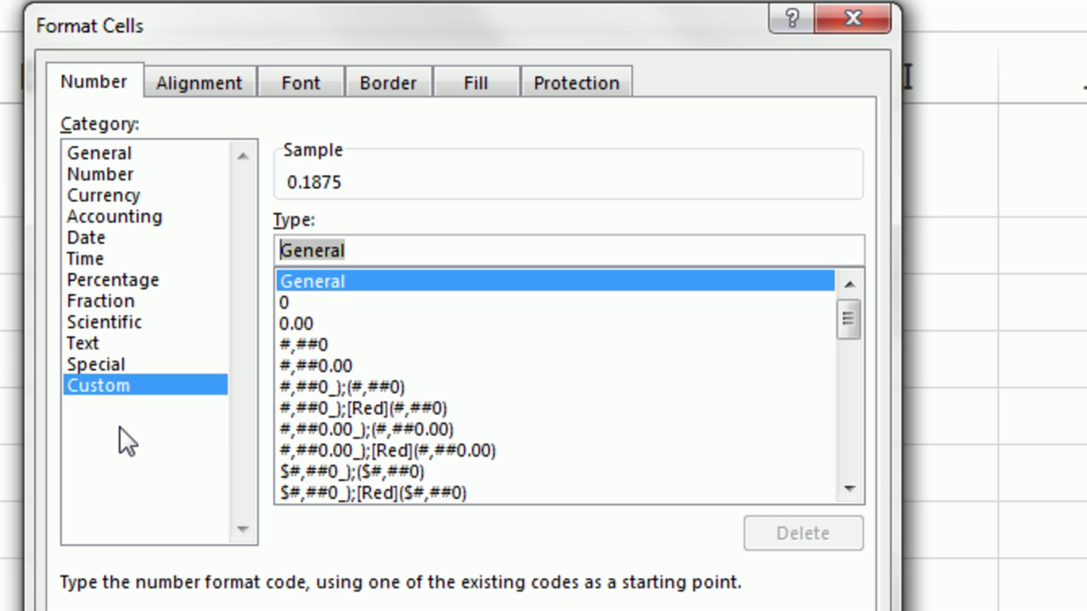
pyautogui.write('?')
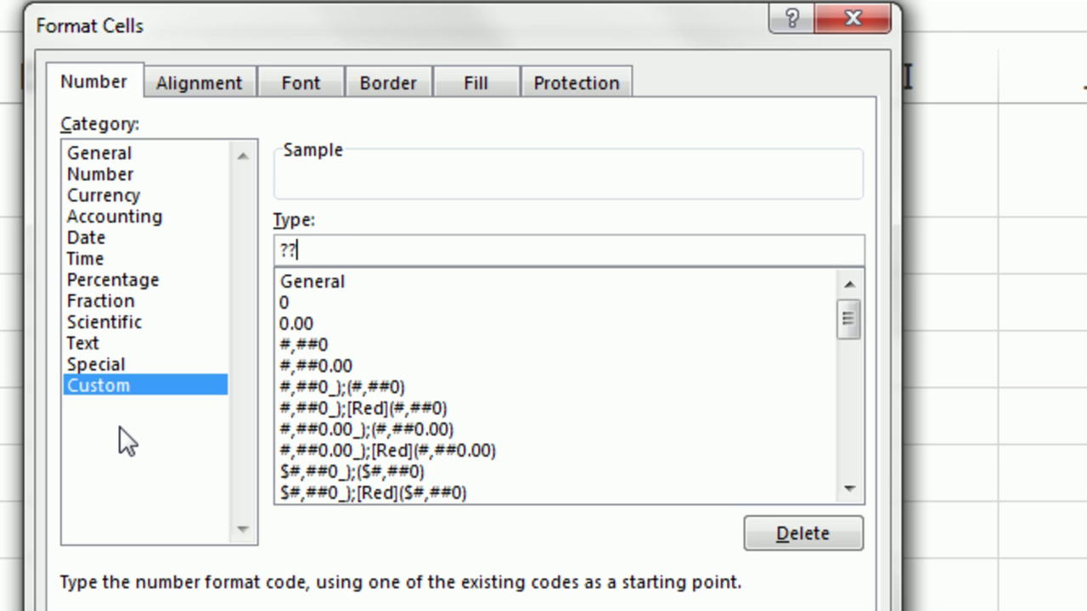
pyautogui.write('/??')
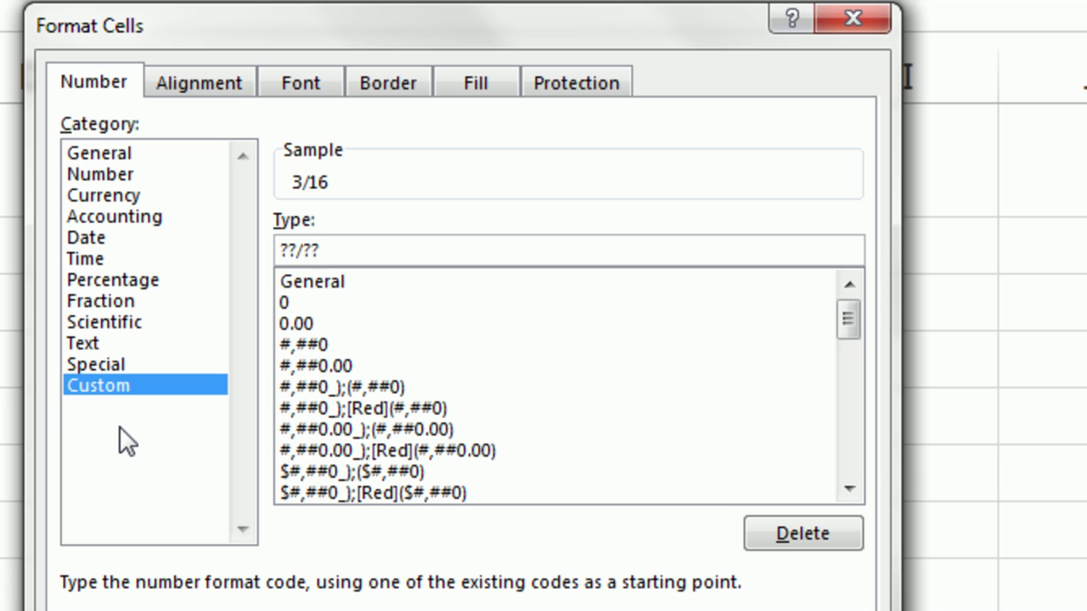
pyautogui.write('\\"')
pyautogui.moveTo(335, 250); pyautogui.dragTo(192, 249)
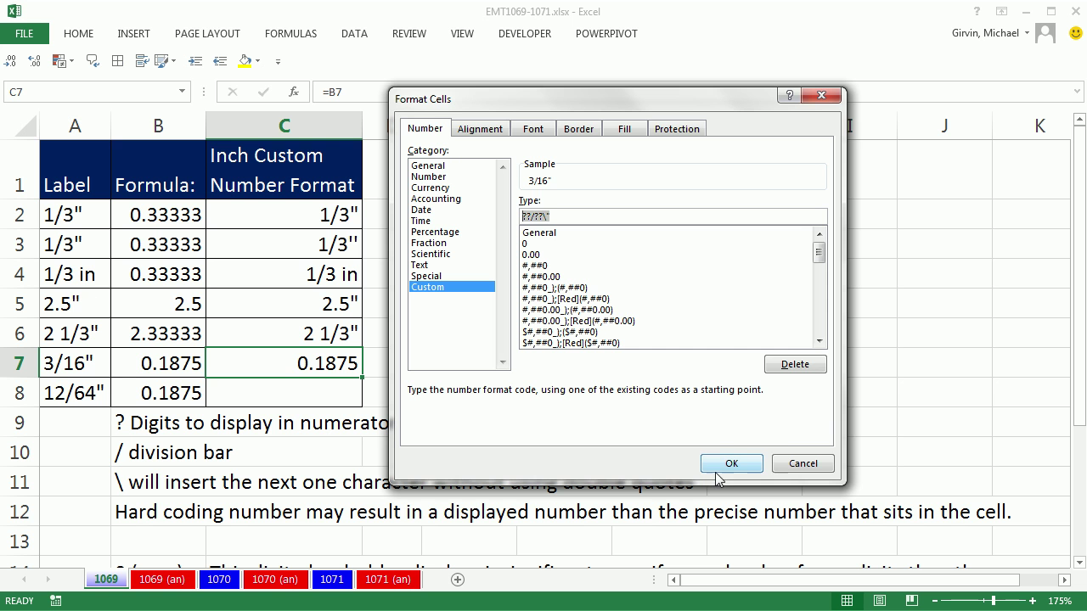
pyautogui.click(716, 461)
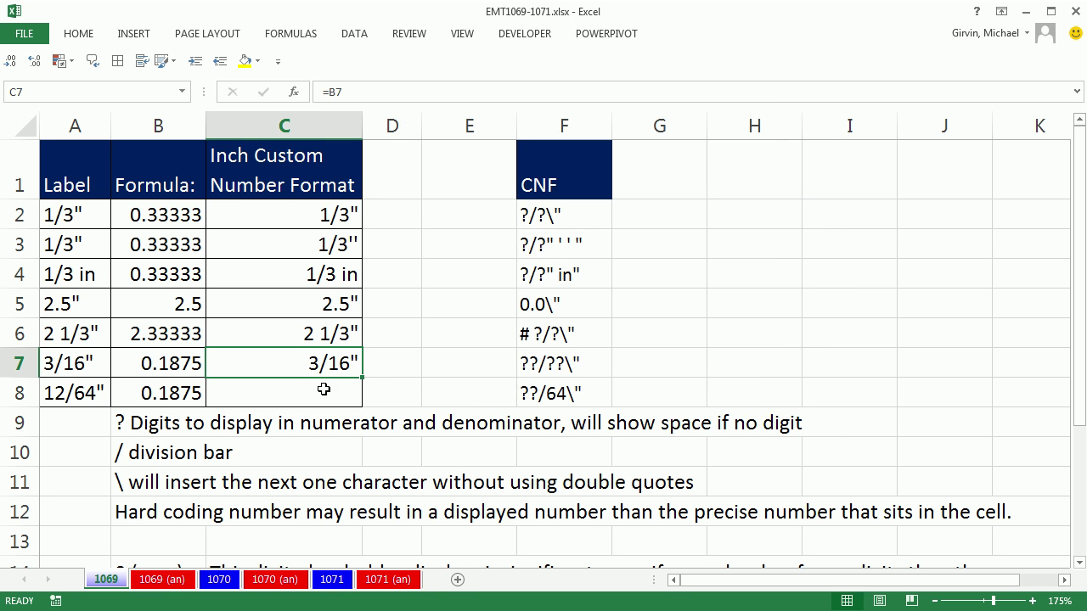
# Link C8 to B8 with the formula =B8
pyautogui.click(329, 387)
pyautogui.write('=')
pyautogui.click(157, 393)
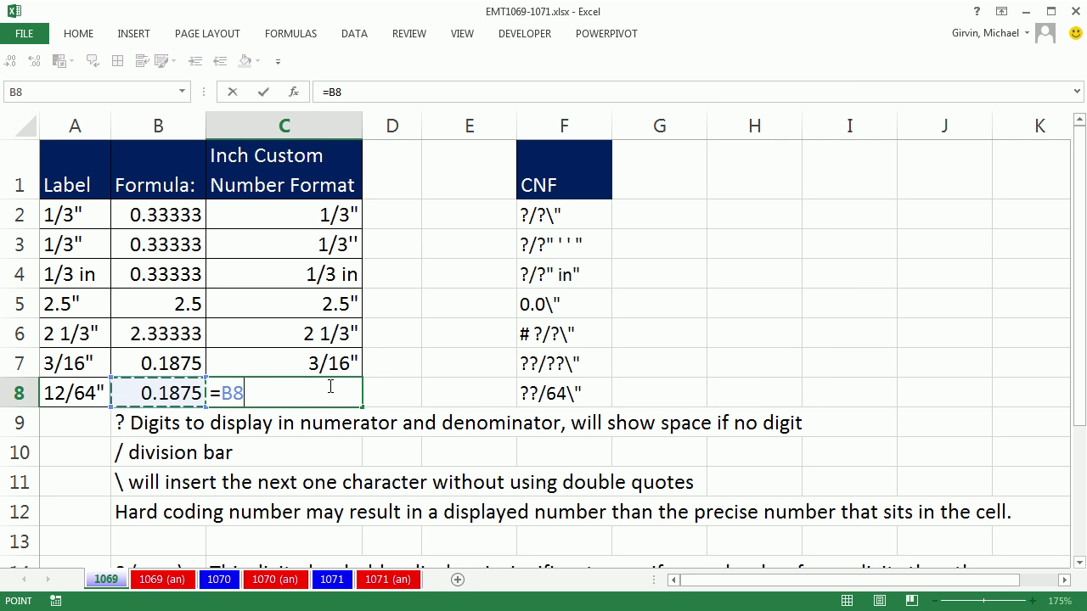
pyautogui.hotkey('ctrl', 'Return')
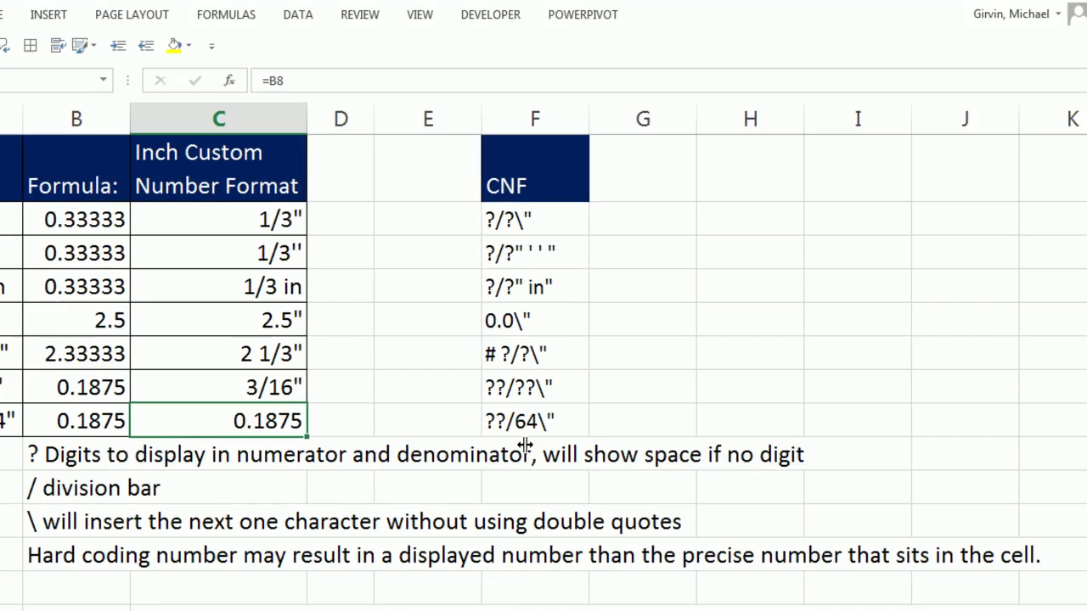
# Give C8 the custom format ??/64\" so it displays 12/64"
pyautogui.hotkey('ctrl', '1')
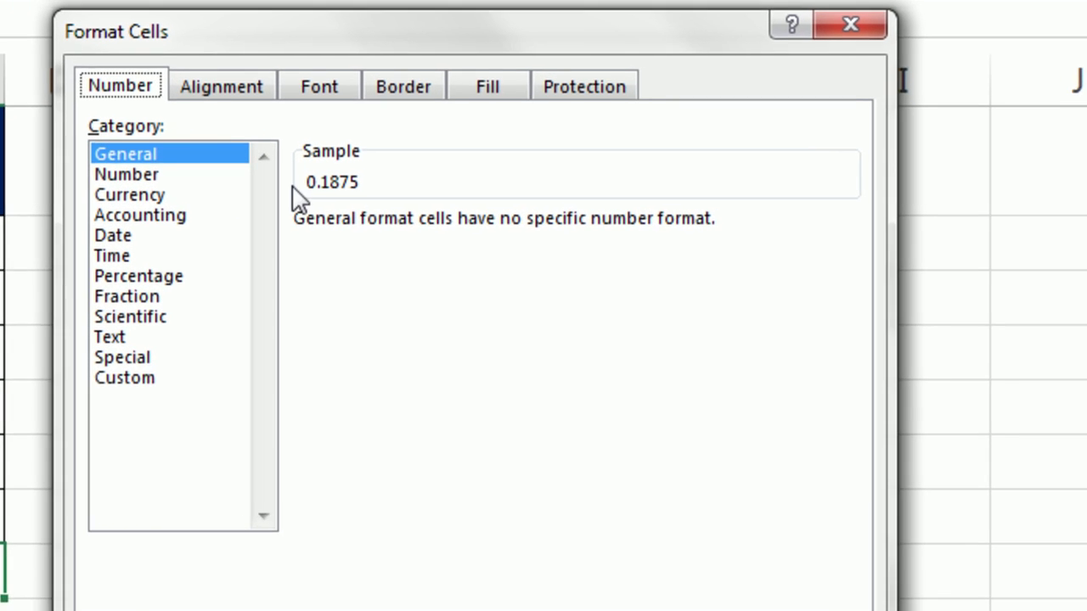
pyautogui.click(461, 278)
pyautogui.doubleClick(396, 250)
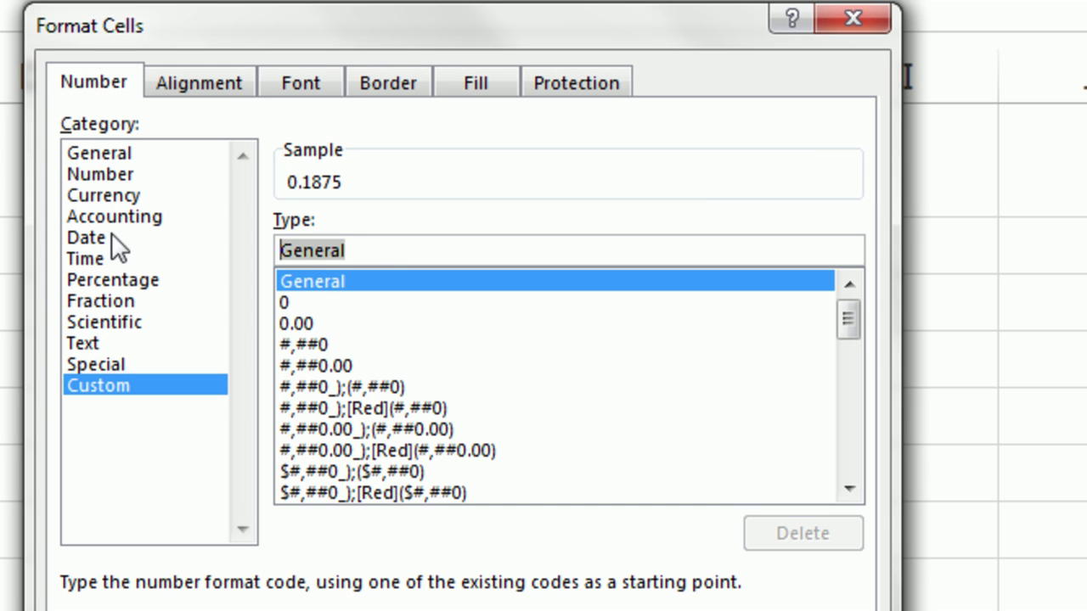
pyautogui.write('??/??\\"')
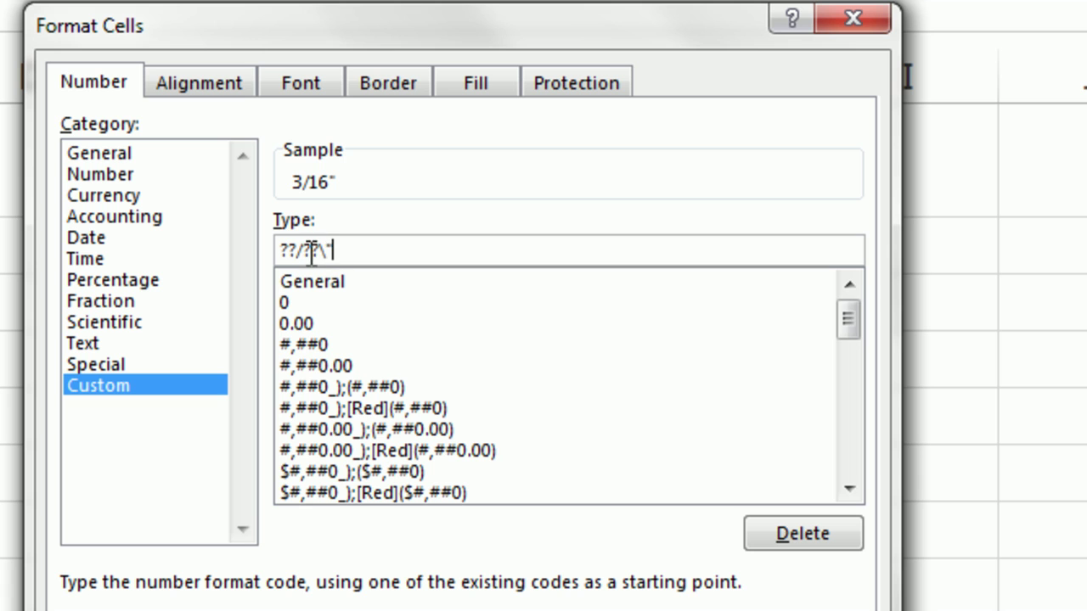
pyautogui.moveTo(303, 250); pyautogui.dragTo(324, 251)
pyautogui.write('64')
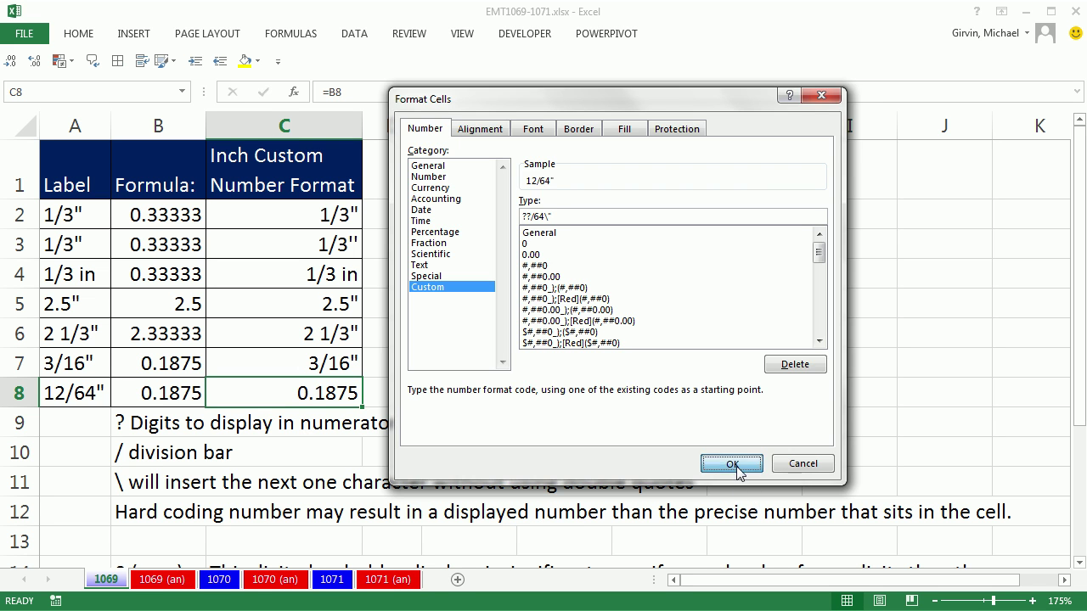
pyautogui.click(731, 464)
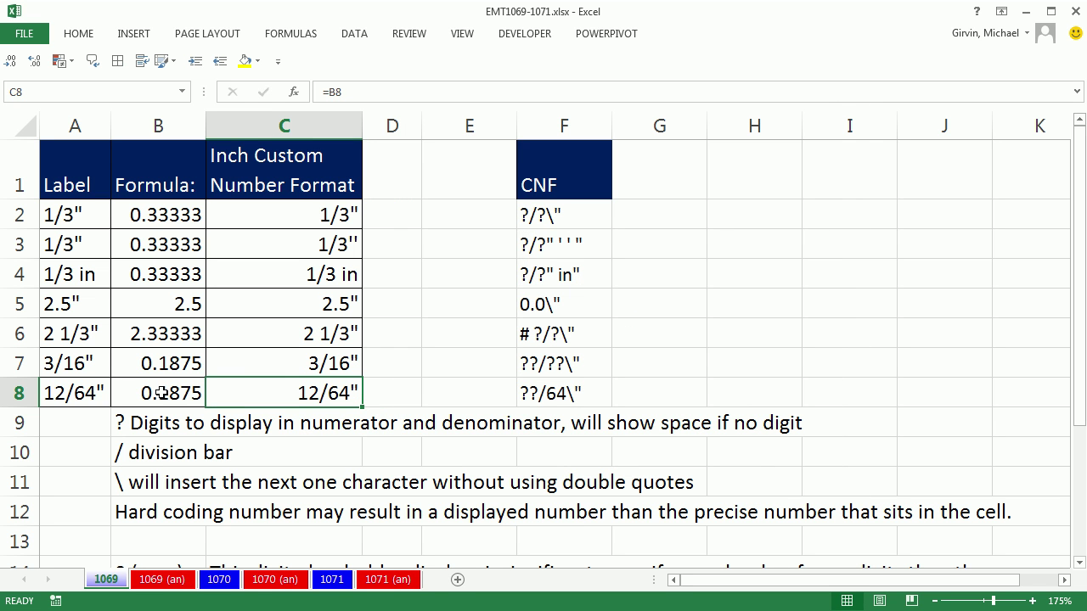